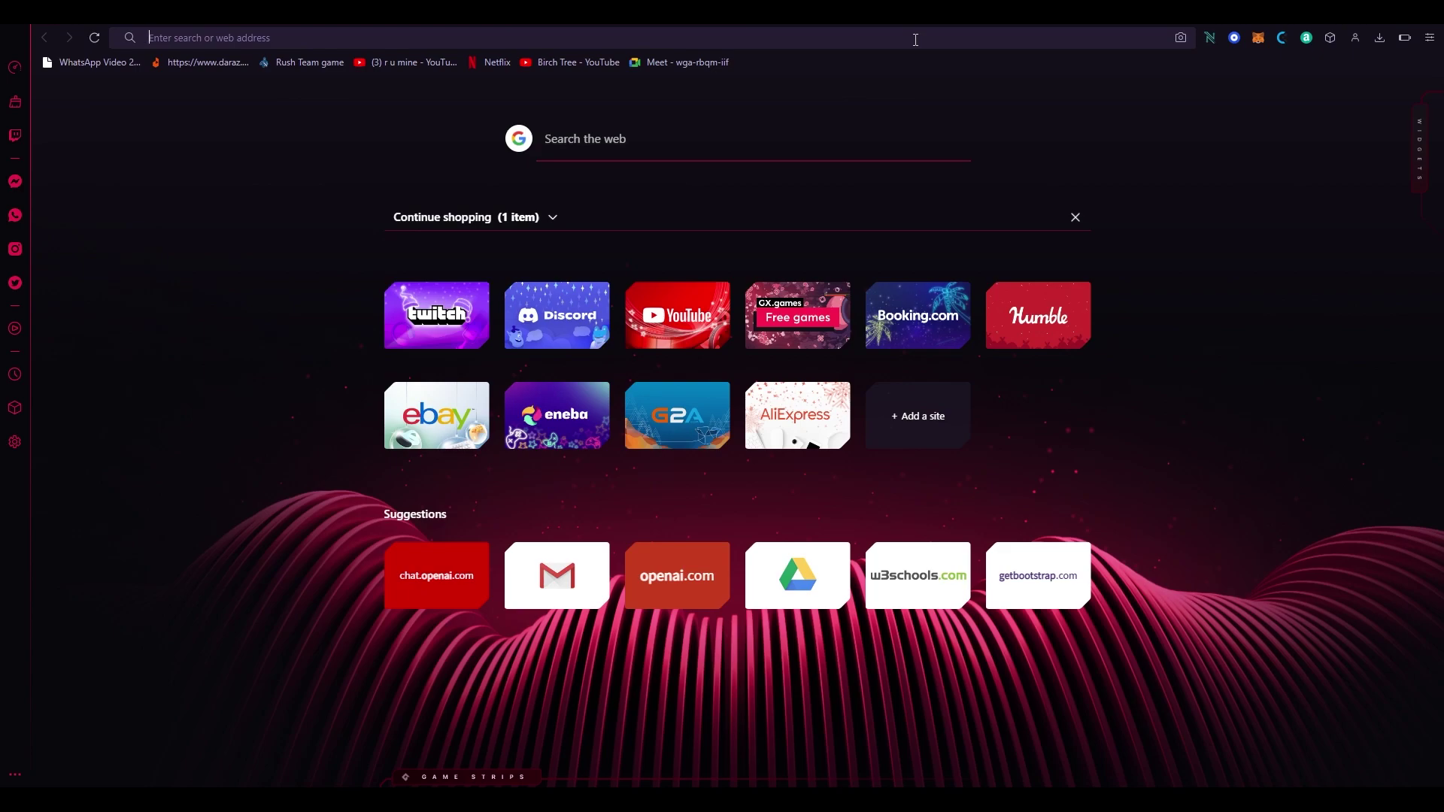
- Go to the Shopify login page and open the admin of the existing store kansdbwnaonsd
{"action": "left_click", "coordinate": [916, 40]}
{"action": "type", "text": "shopif"}
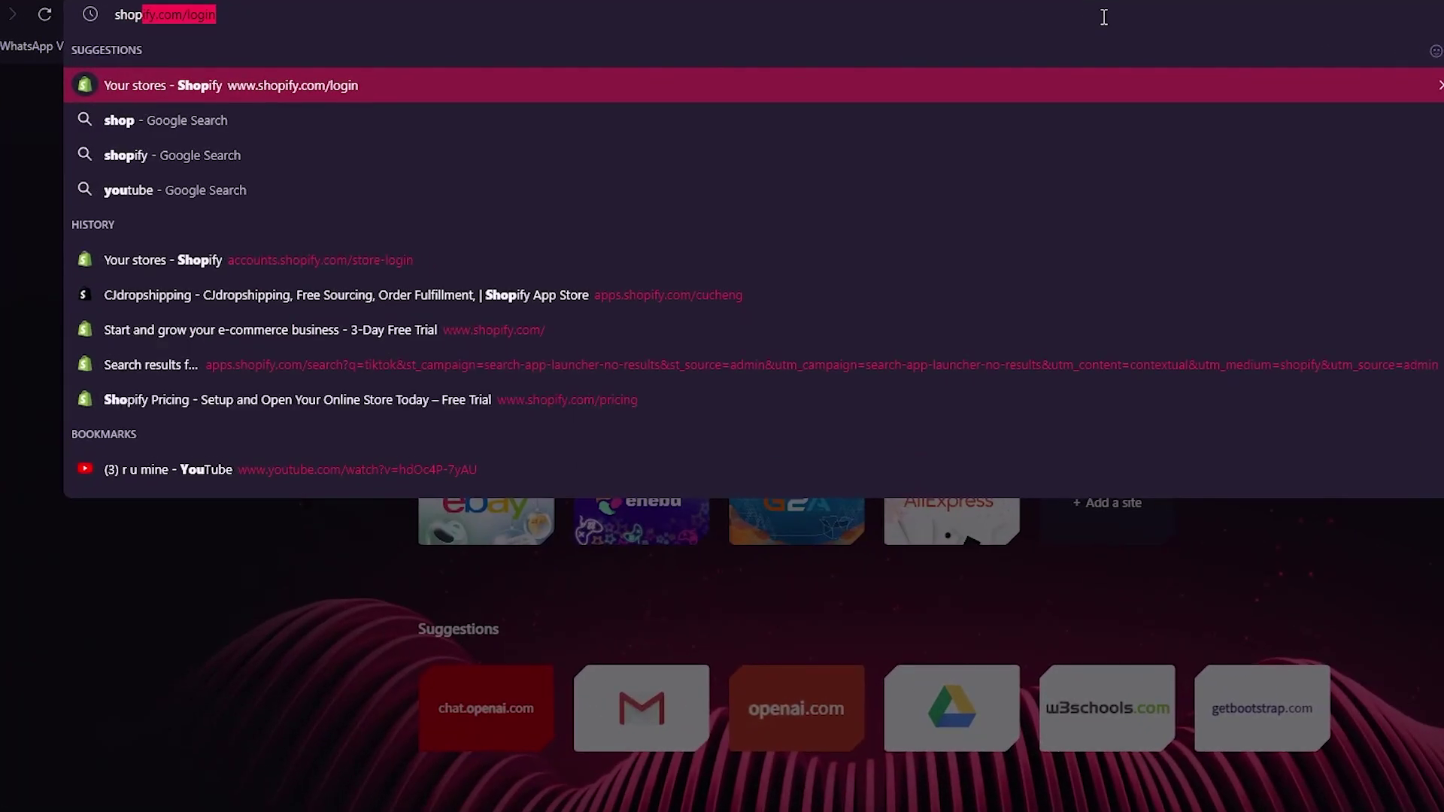
{"action": "type", "text": "y"}
{"action": "key", "text": "Return"}
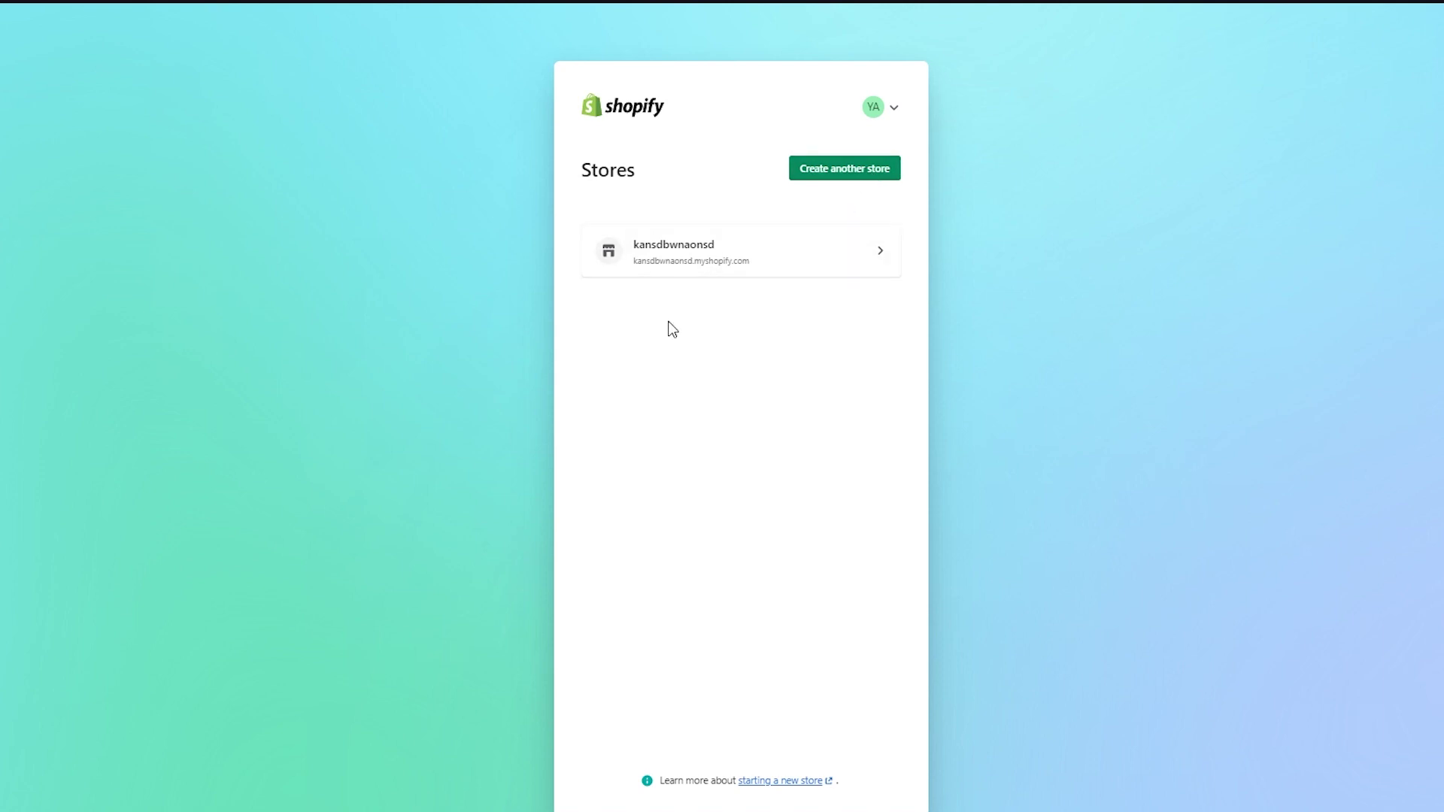
{"action": "left_click", "coordinate": [691, 274]}
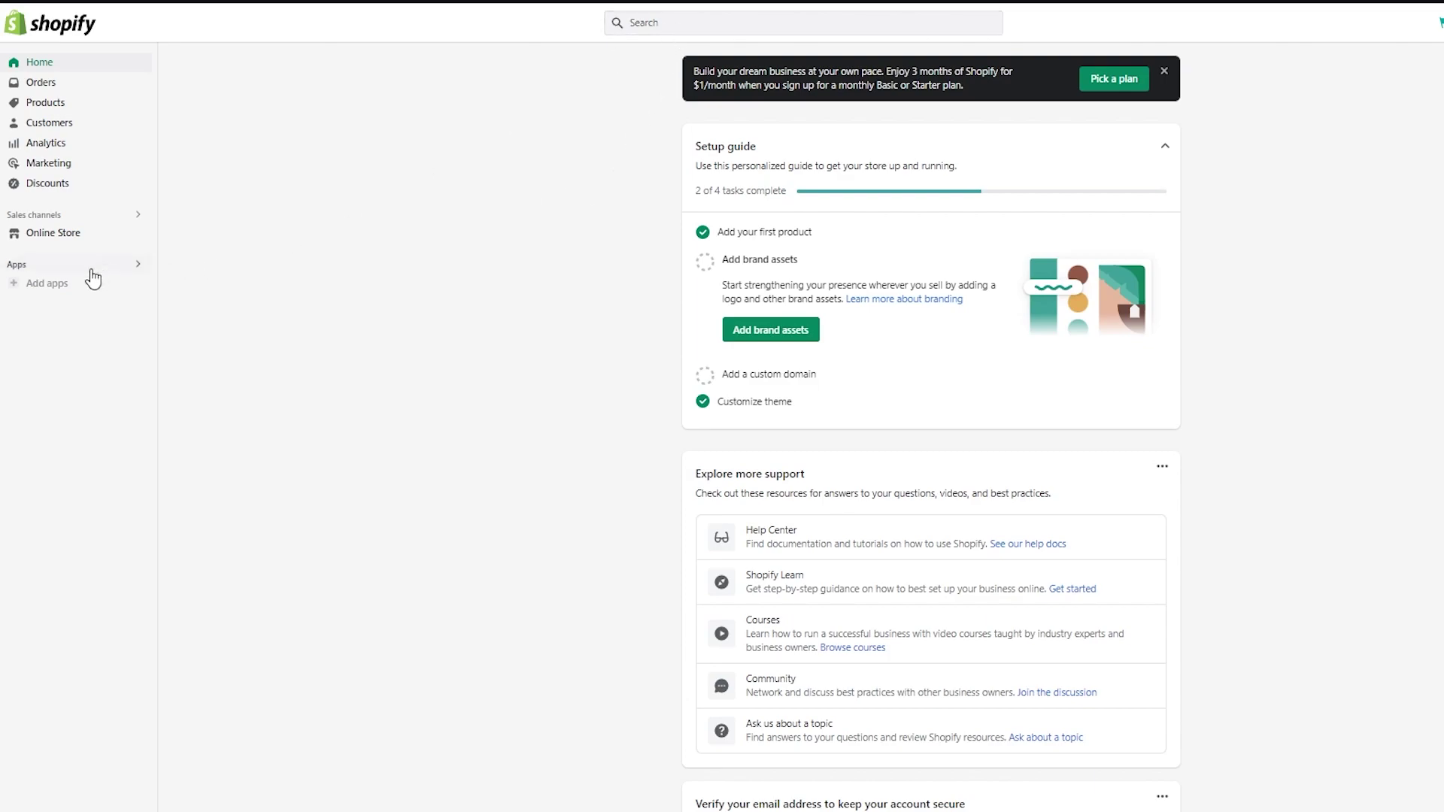
- Find the DSers-AliExpress Dropshipping app in the Shopify App Store by searching for "dsers", and install it on the store
{"action": "left_click", "coordinate": [54, 285]}
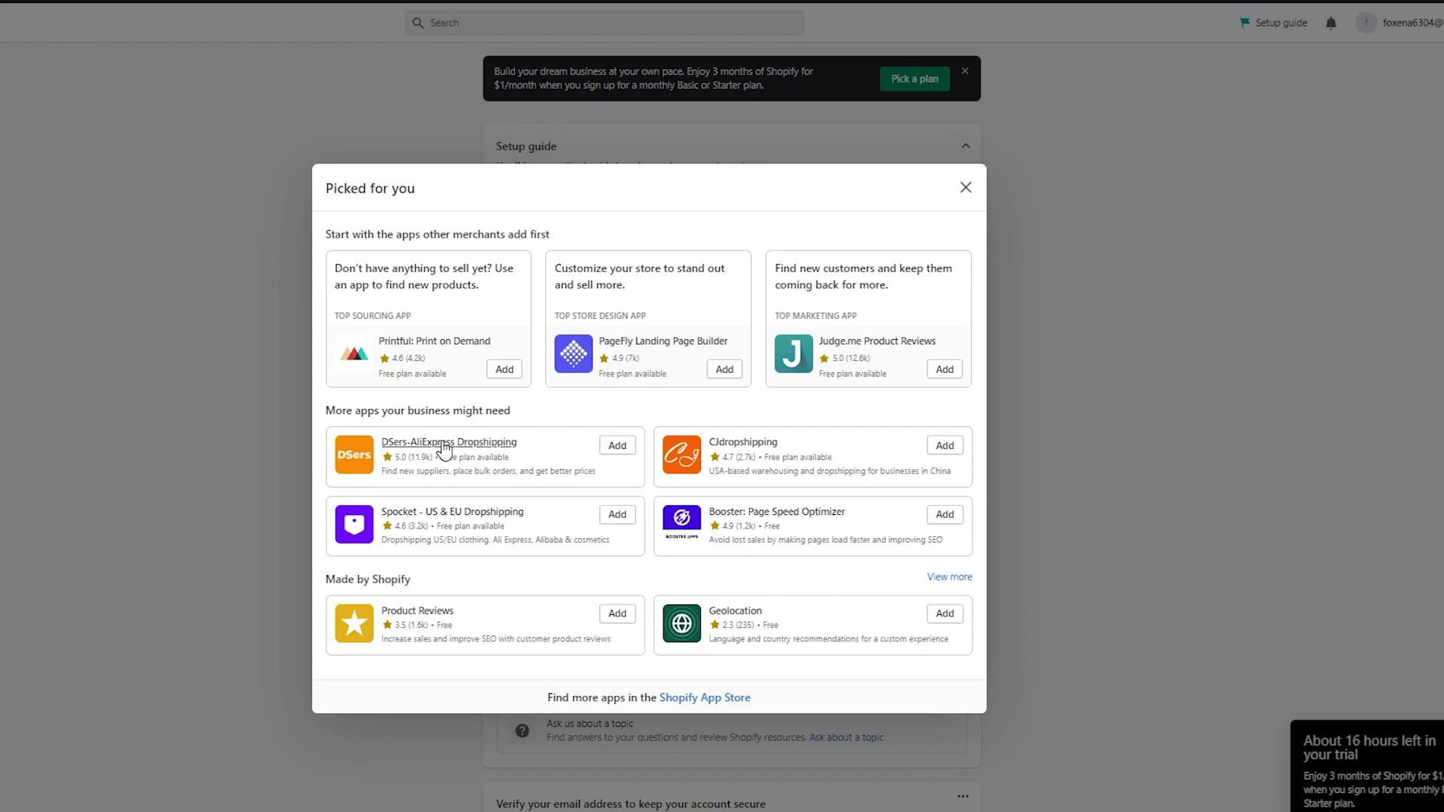
{"action": "left_click", "coordinate": [711, 697]}
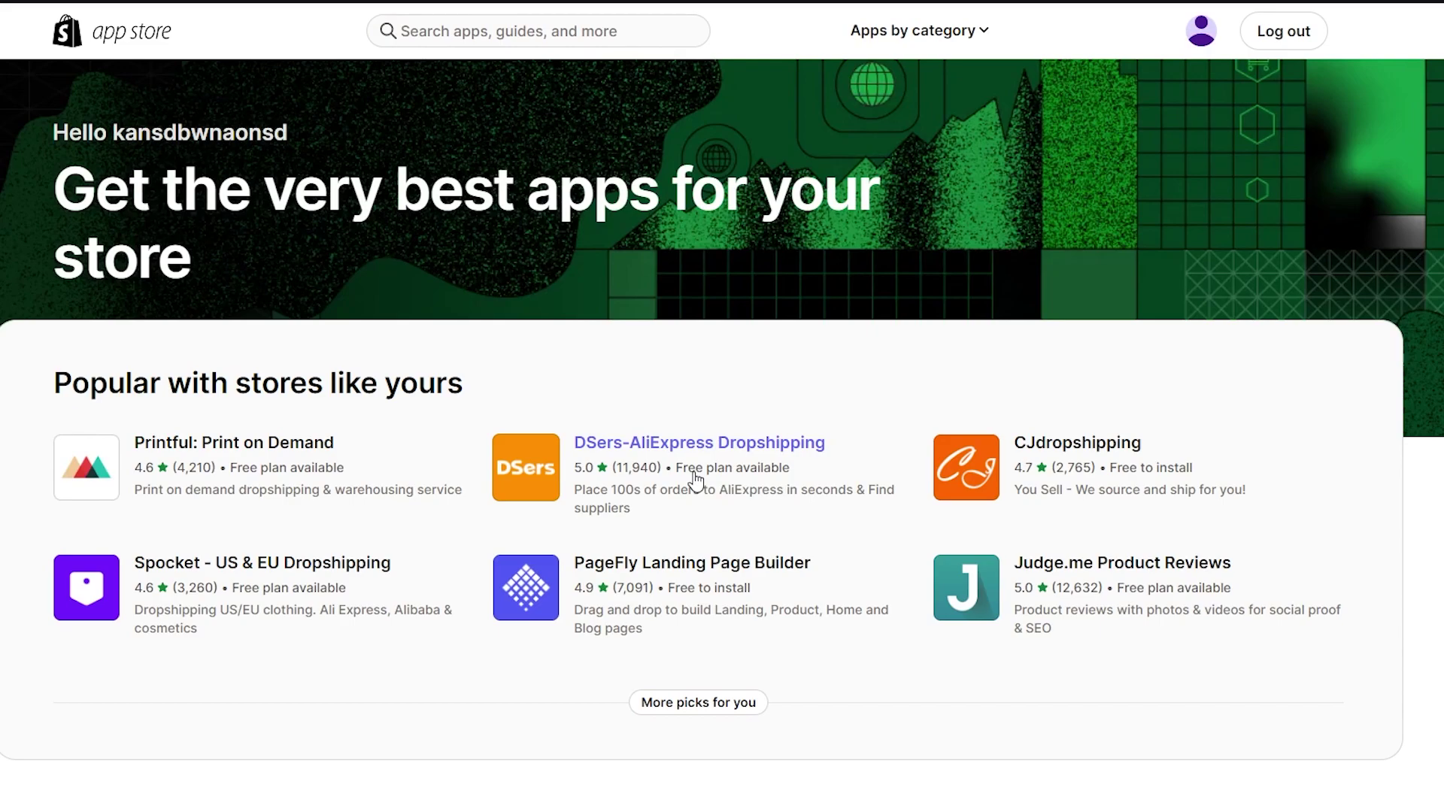
{"action": "left_click", "coordinate": [442, 30]}
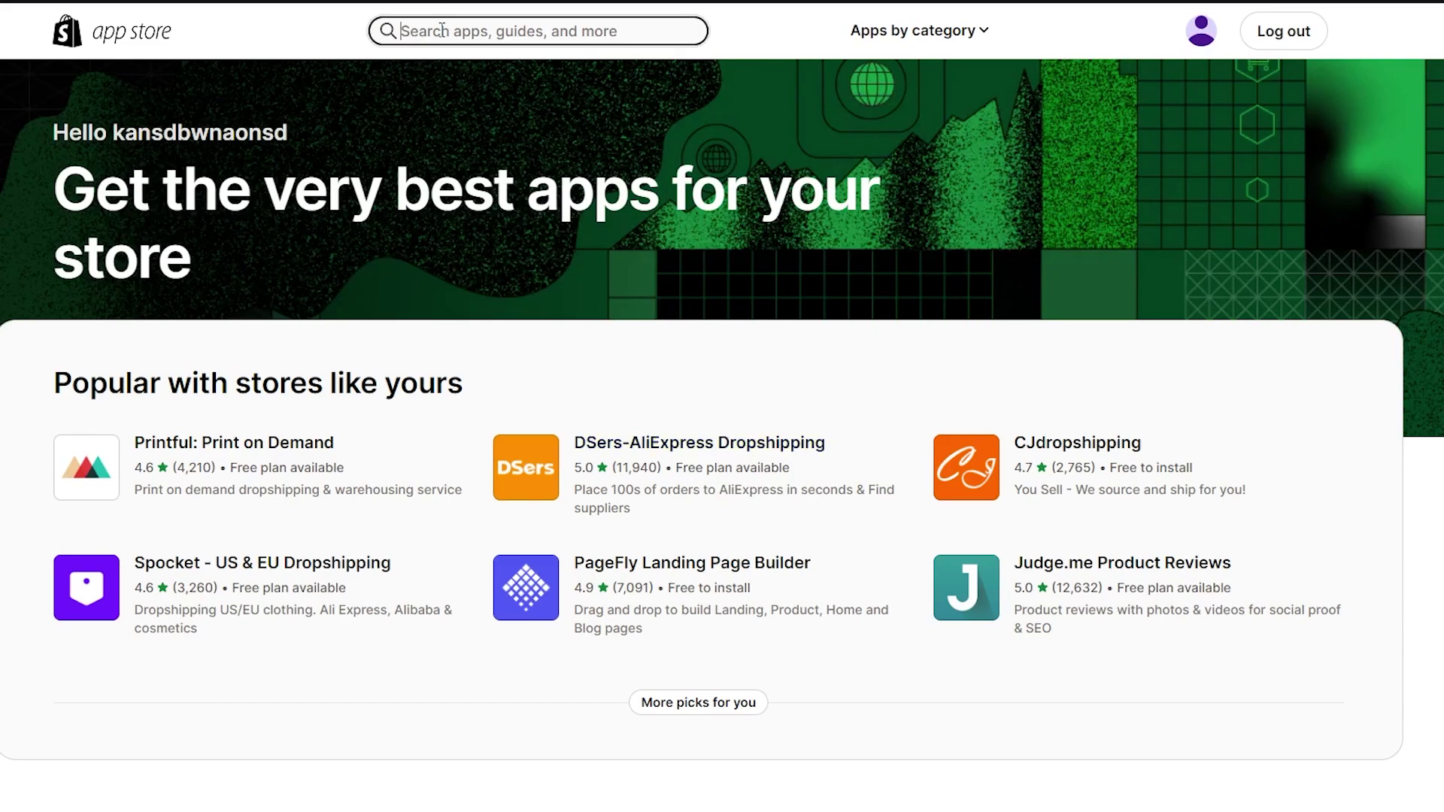
{"action": "type", "text": "dsers"}
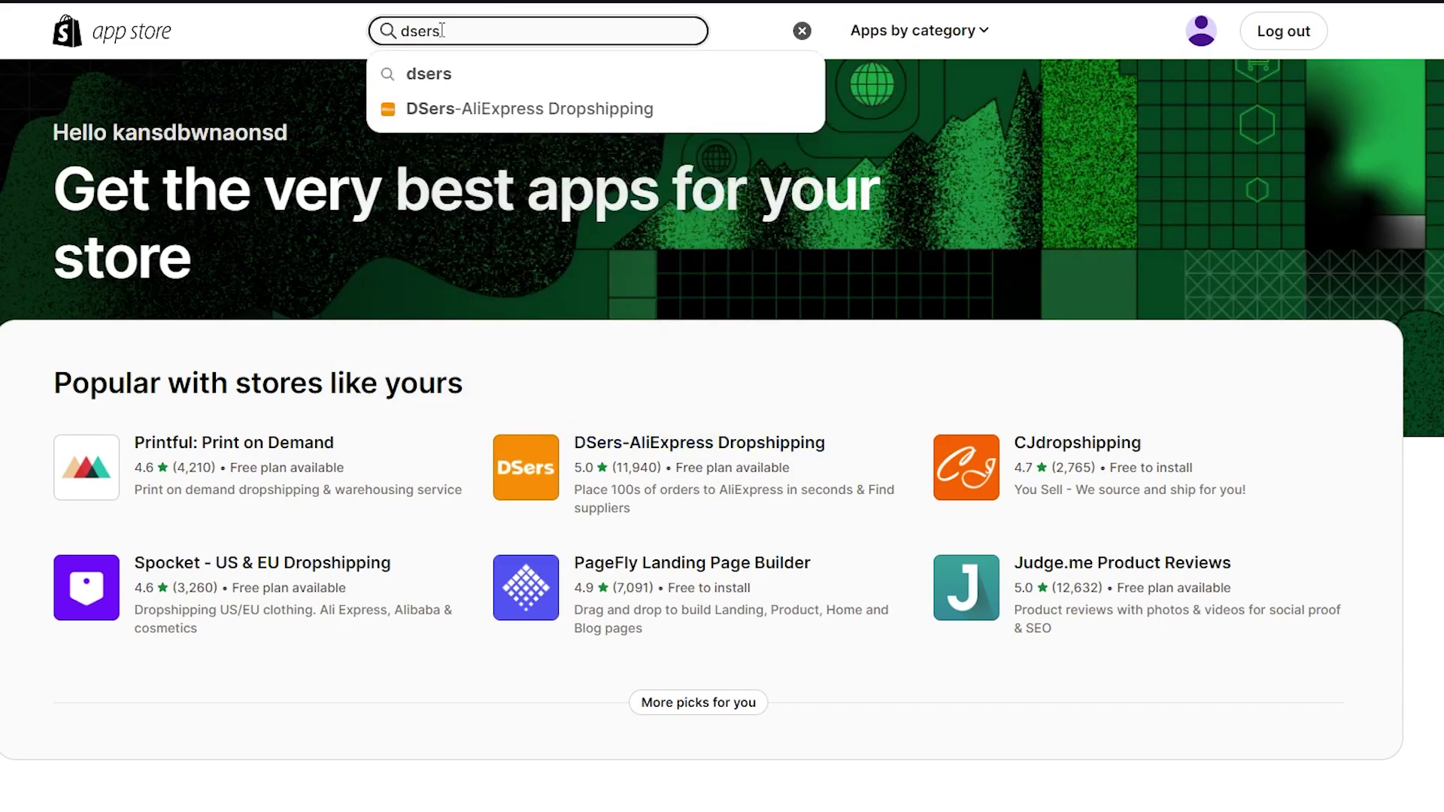
{"action": "left_click", "coordinate": [461, 120]}
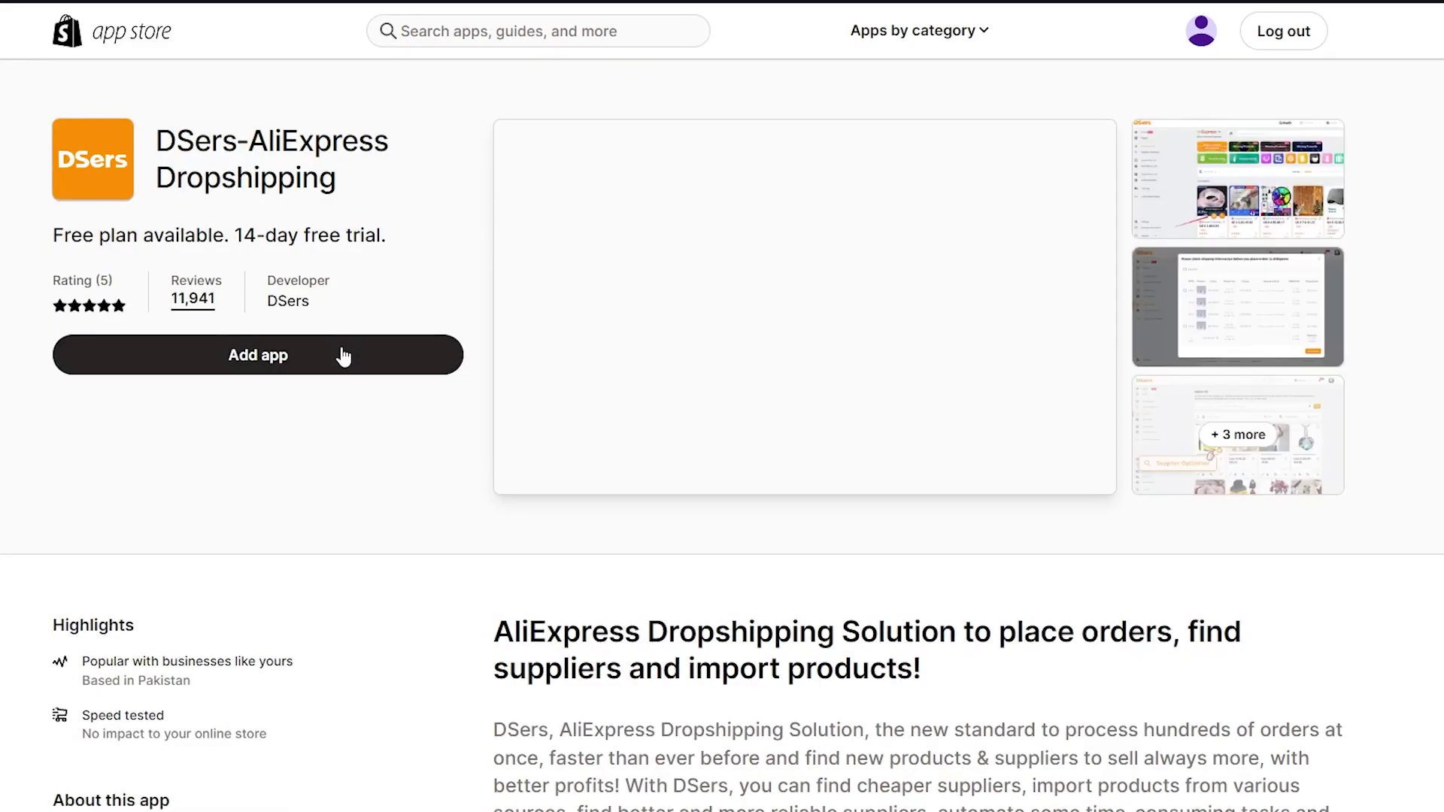
{"action": "left_click", "coordinate": [344, 357]}
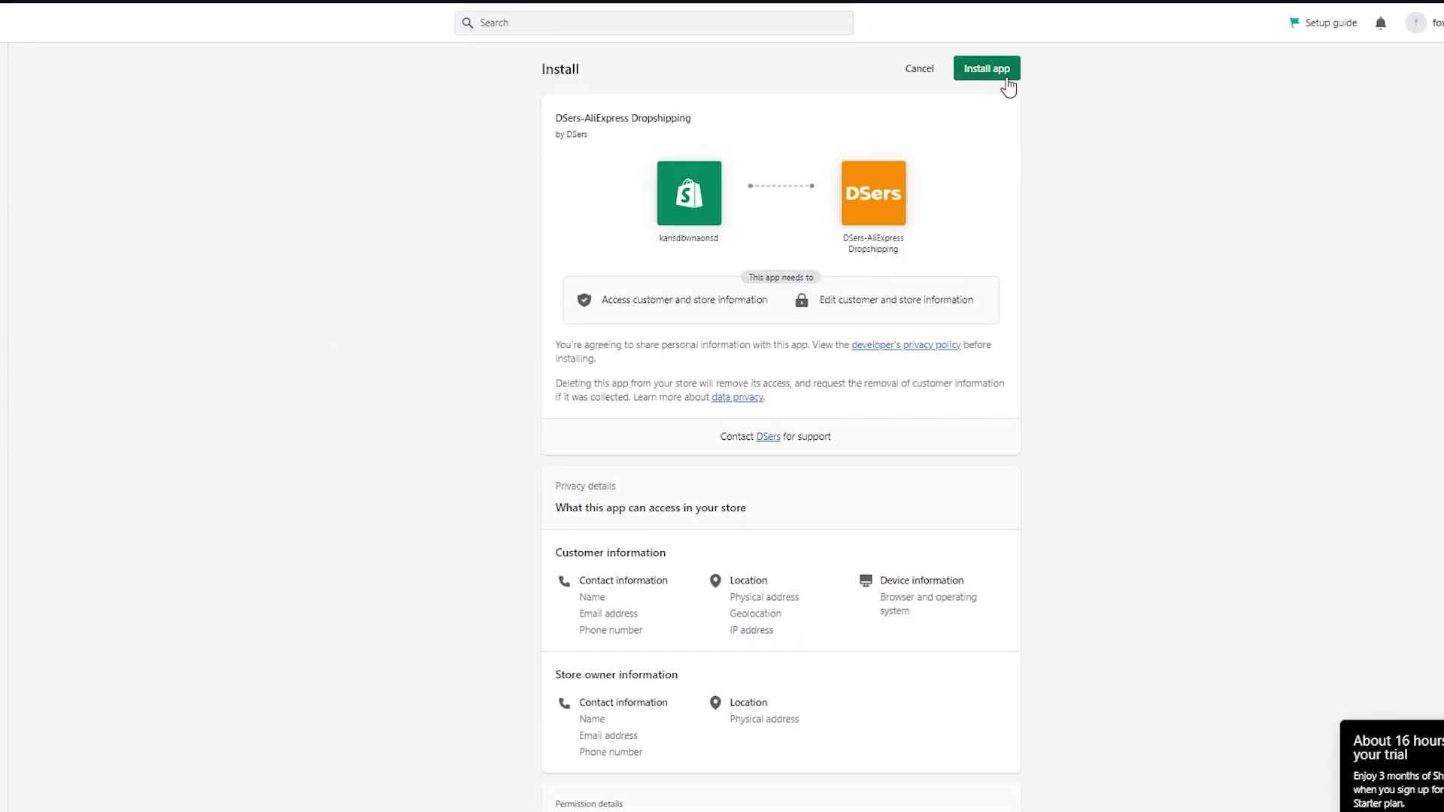
{"action": "left_click", "coordinate": [1006, 75]}
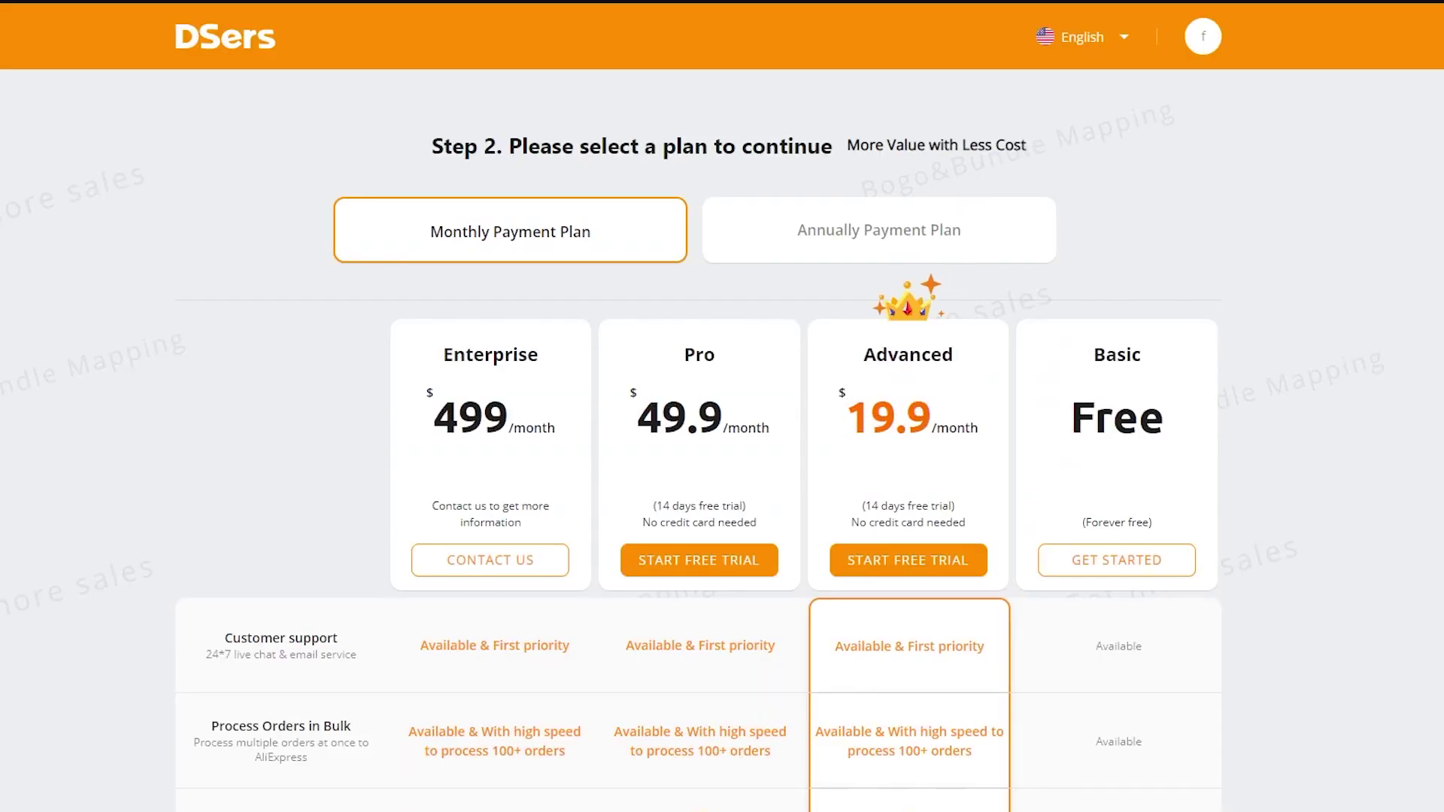
- Compare the features and limits of the monthly Enterprise, Pro, Advanced and Basic plans, including the features shared by all plans
{"action": "scroll", "coordinate": [1213, 100], "scroll_direction": "down", "scroll_amount": 2}
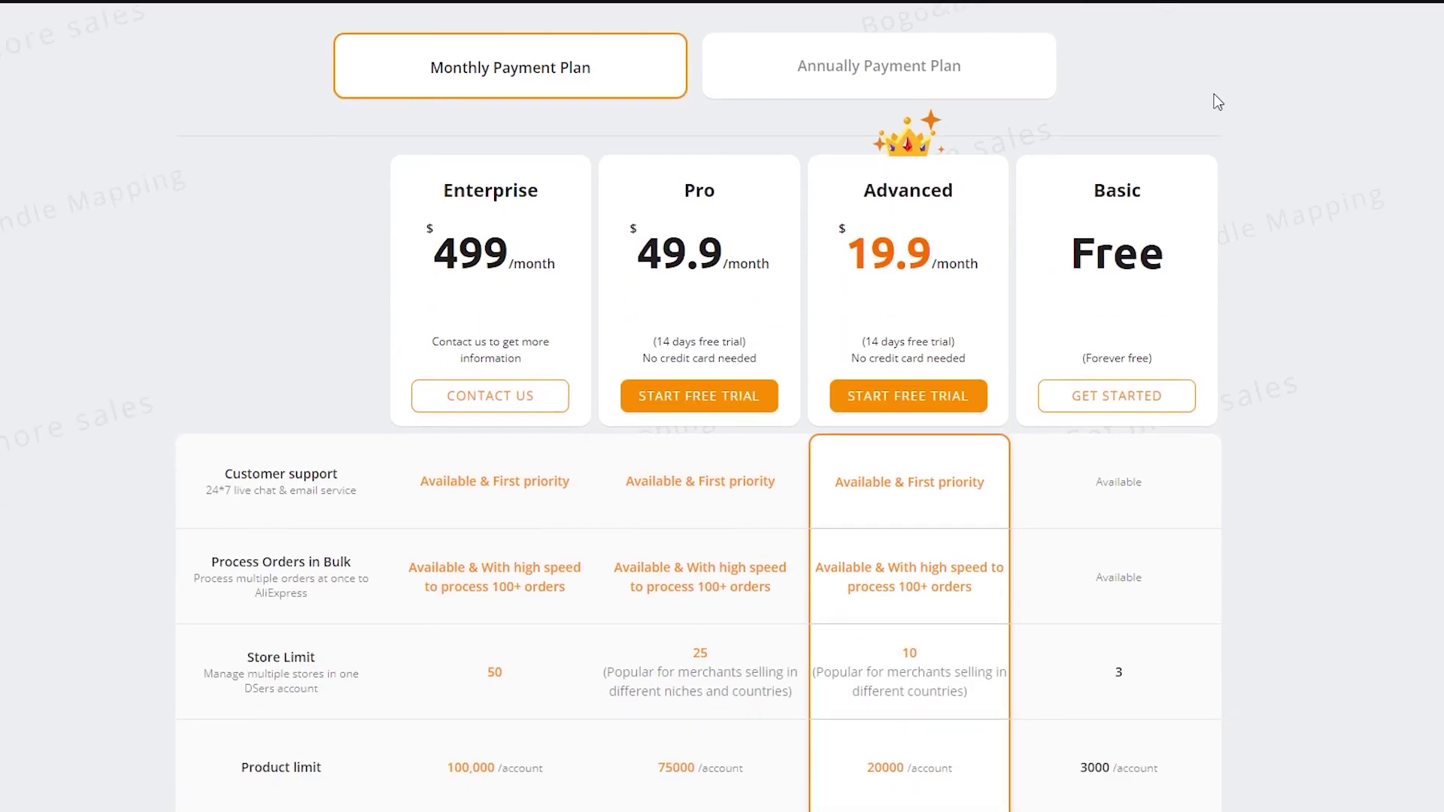
{"action": "scroll", "coordinate": [1217, 102], "scroll_direction": "down", "scroll_amount": 20}
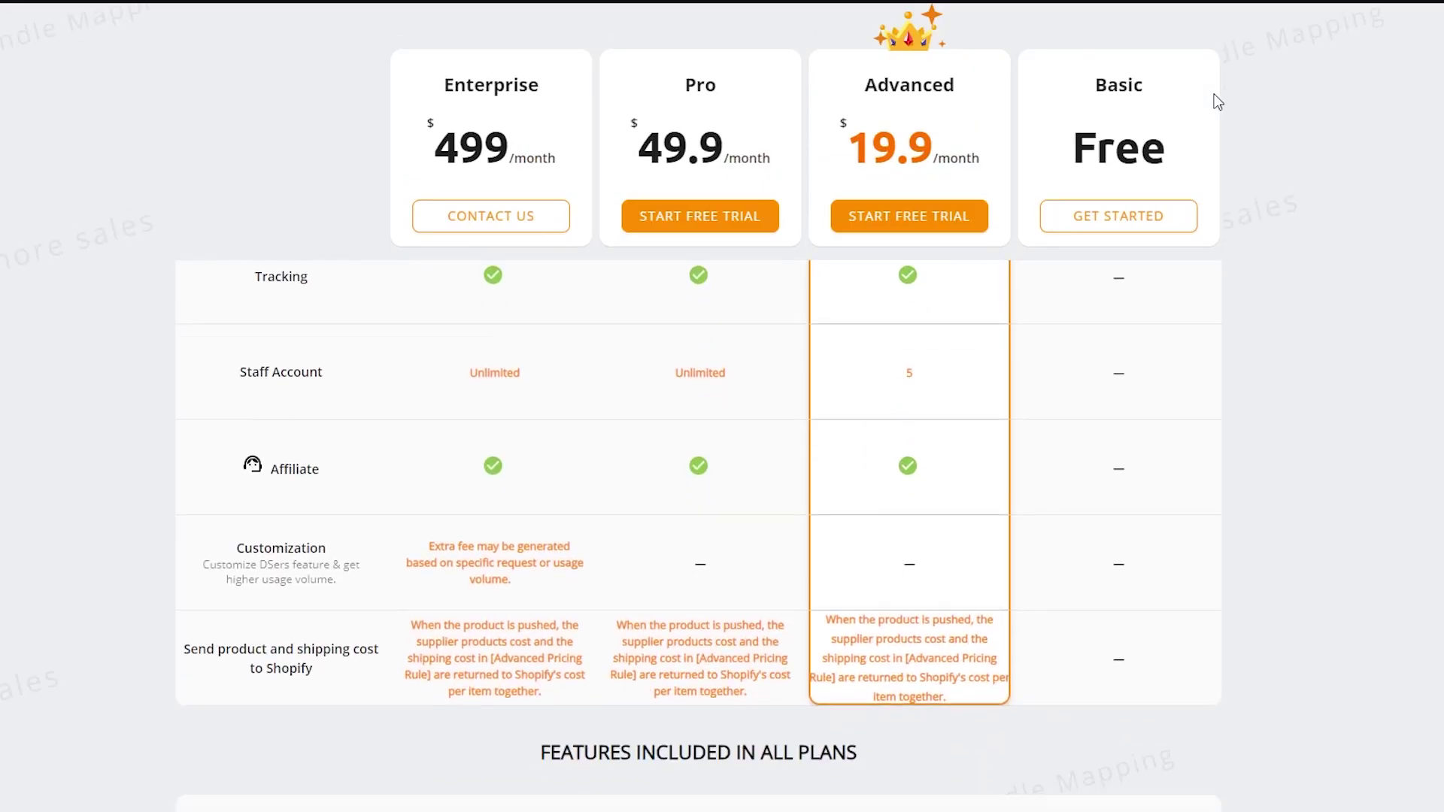
{"action": "scroll", "coordinate": [1217, 101], "scroll_direction": "up", "scroll_amount": 20}
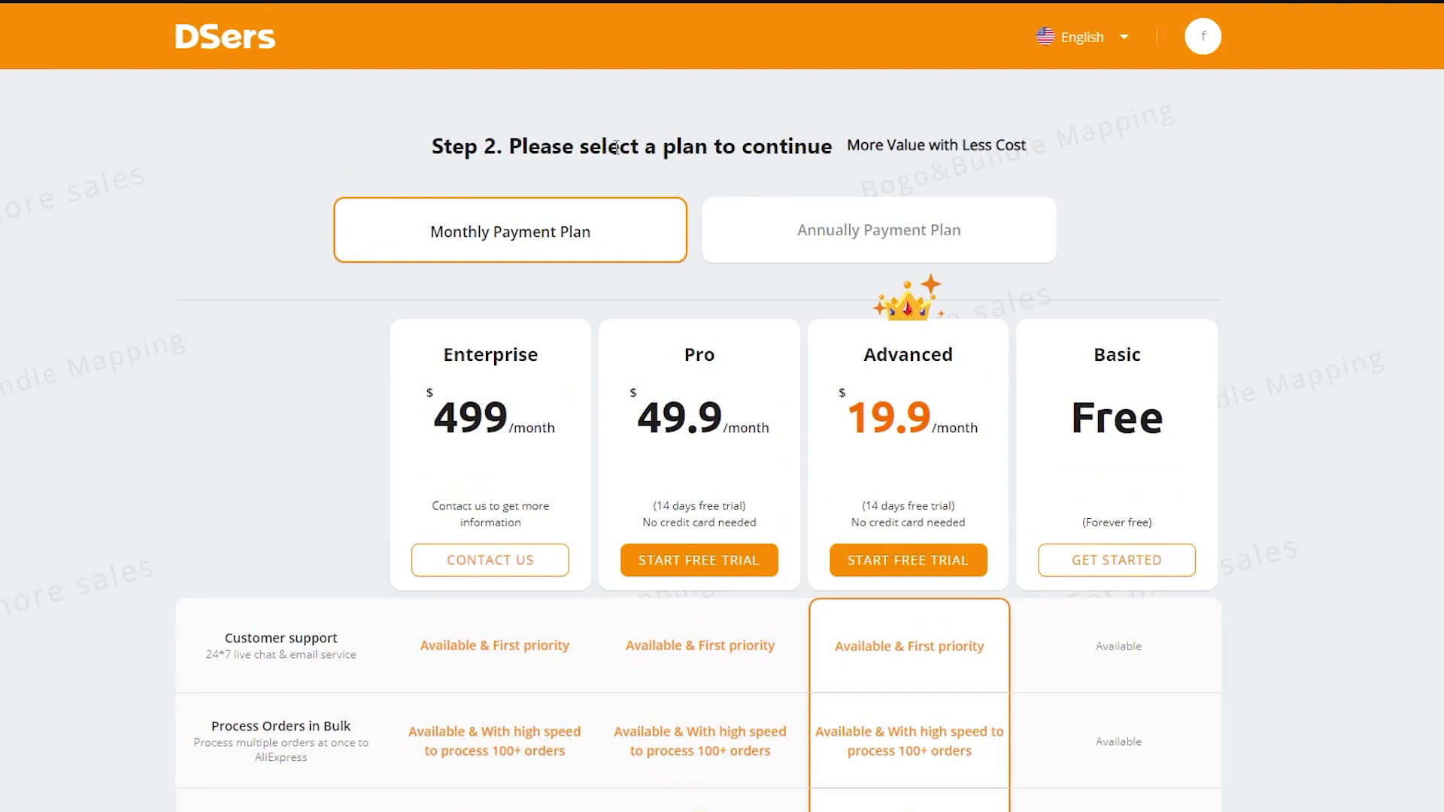
{"action": "scroll", "coordinate": [541, 201], "scroll_direction": "down", "scroll_amount": 3}
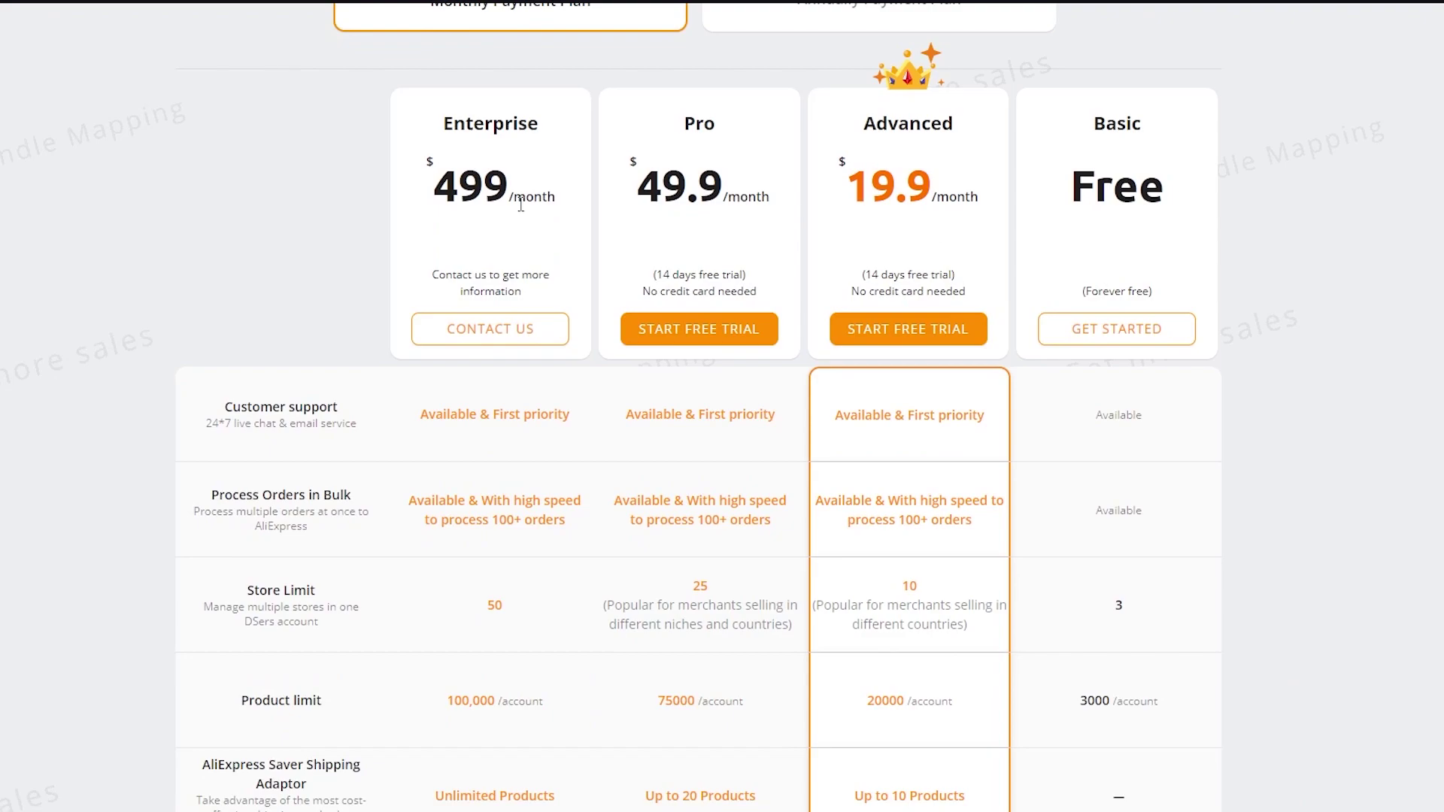
{"action": "scroll", "coordinate": [521, 205], "scroll_direction": "down", "scroll_amount": 1}
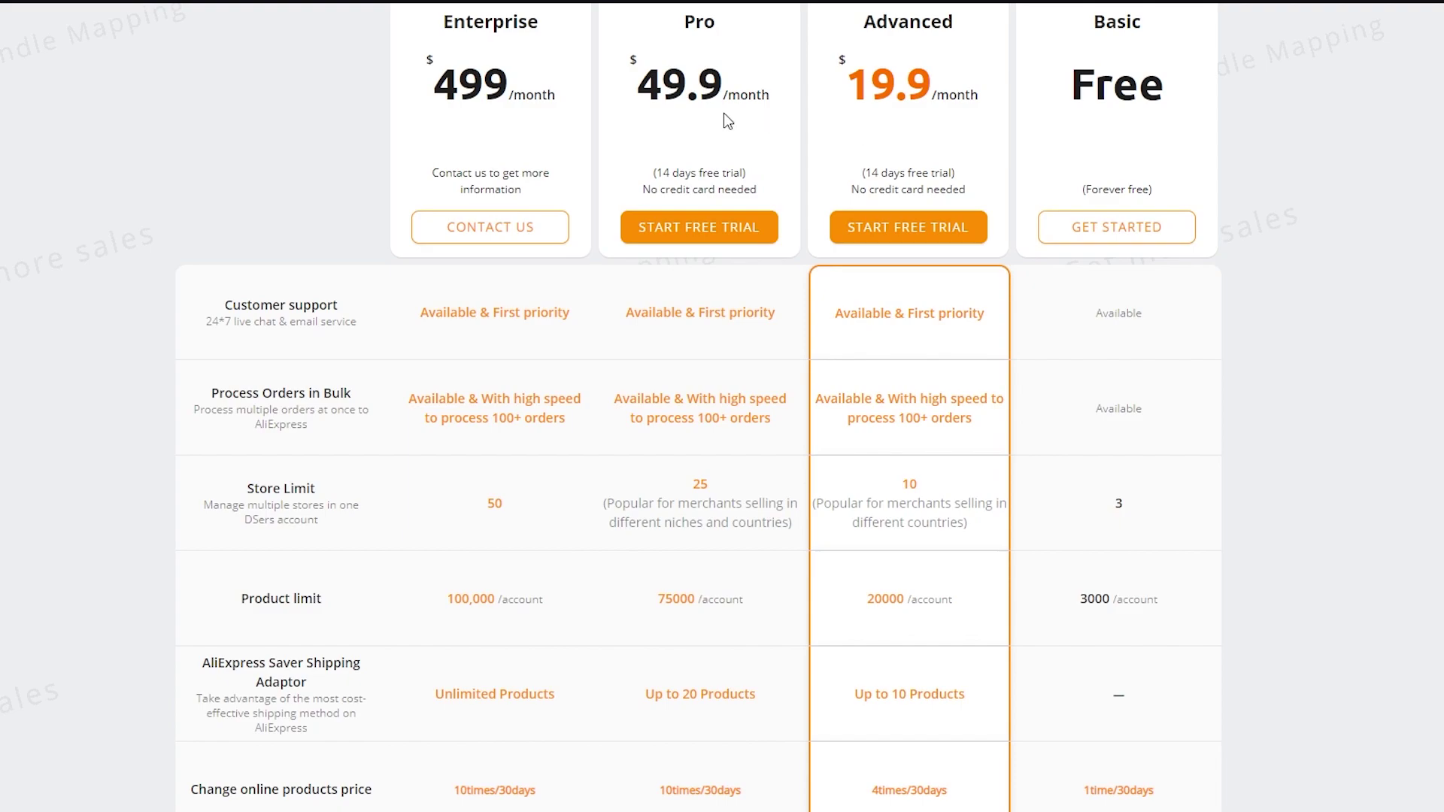
{"action": "scroll", "coordinate": [932, 369], "scroll_direction": "down", "scroll_amount": 6}
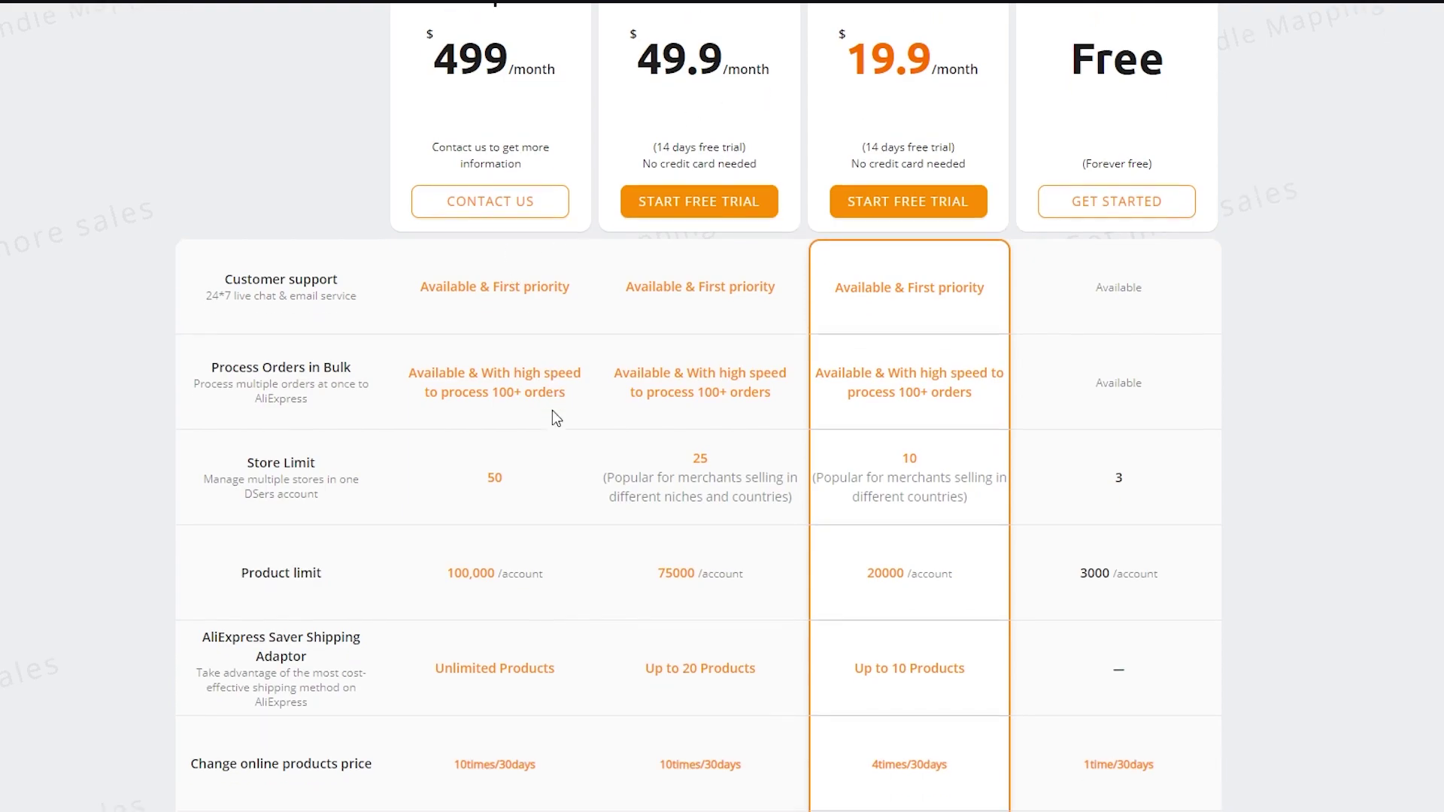
{"action": "scroll", "coordinate": [932, 369], "scroll_direction": "down", "scroll_amount": 10}
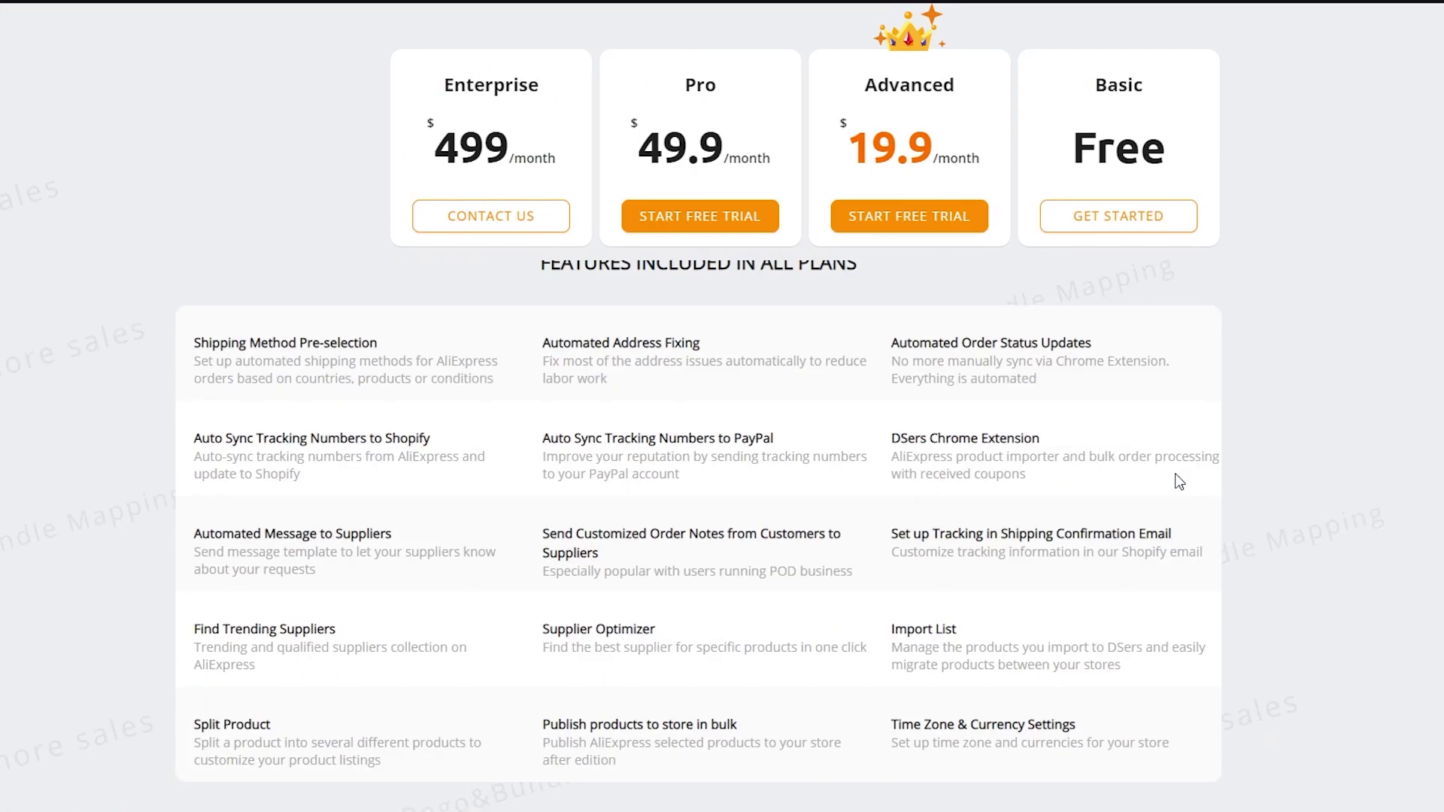
{"action": "scroll", "coordinate": [1098, 519], "scroll_direction": "up", "scroll_amount": 16}
- Get started with the free Basic plan and link DSers to AliExpress as the supplier
{"action": "left_click", "coordinate": [1103, 579]}
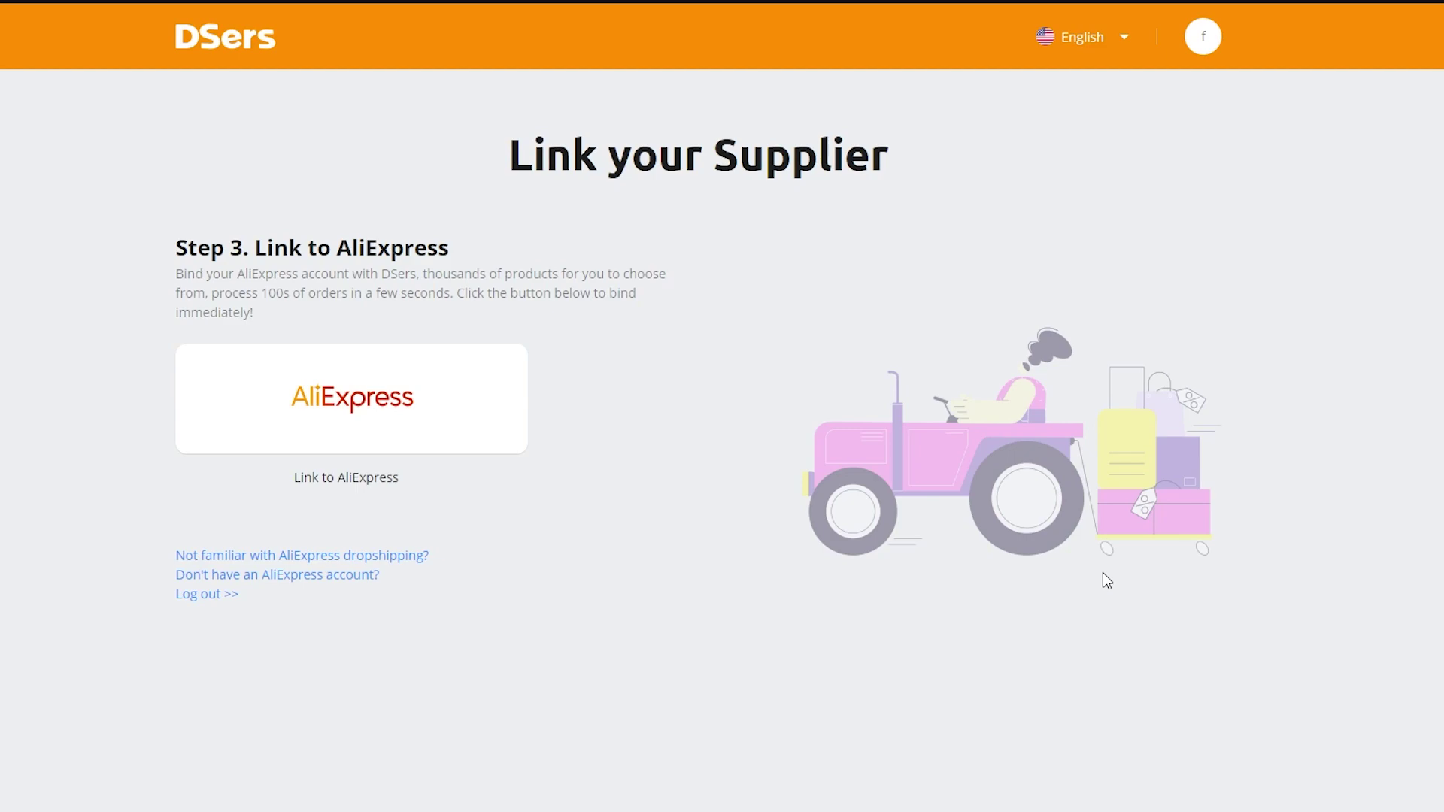
{"action": "left_click", "coordinate": [351, 416]}
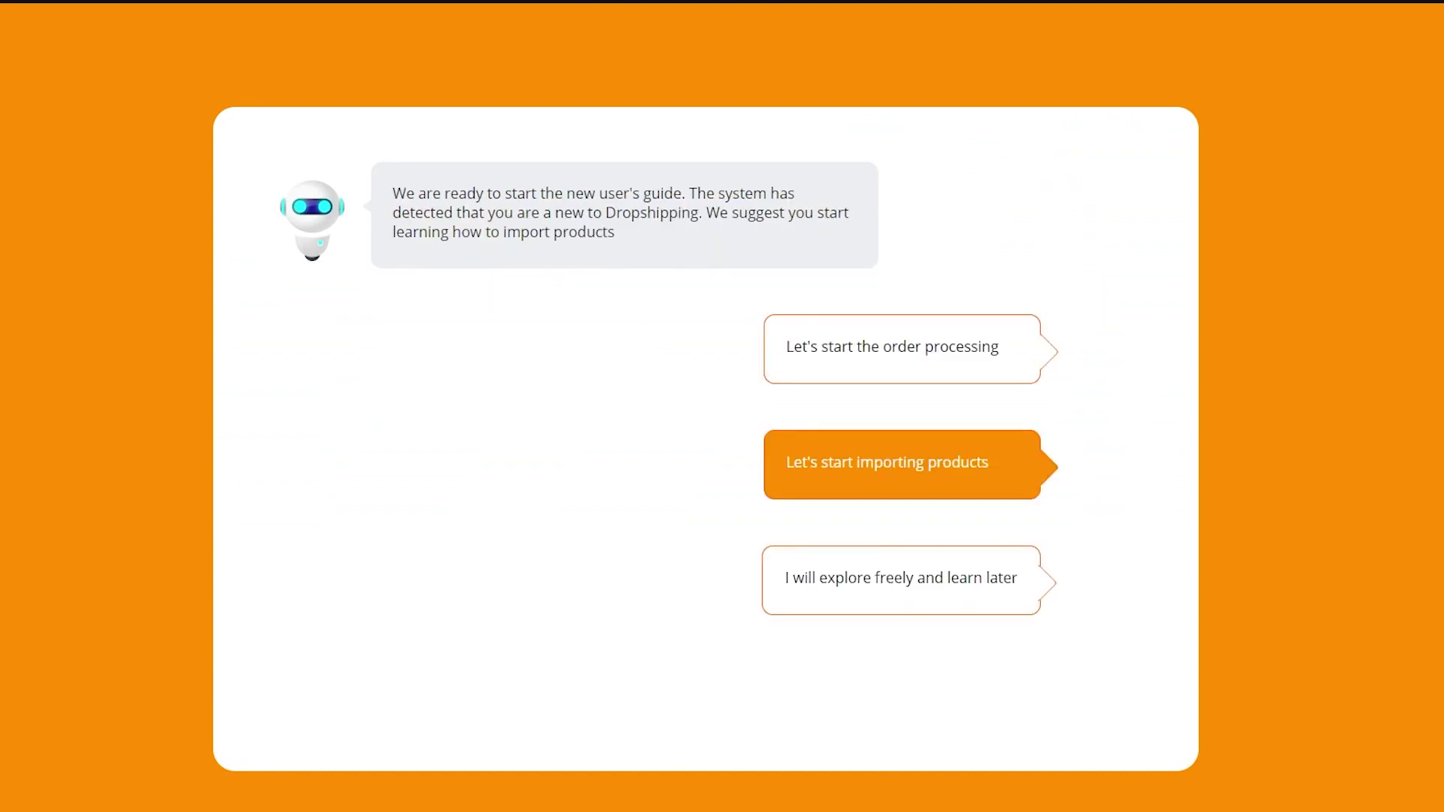
- Open the AliExpress site in a new browser tab and check its account area
{"action": "key", "text": "ctrl+t"}
{"action": "type", "text": "ali"}
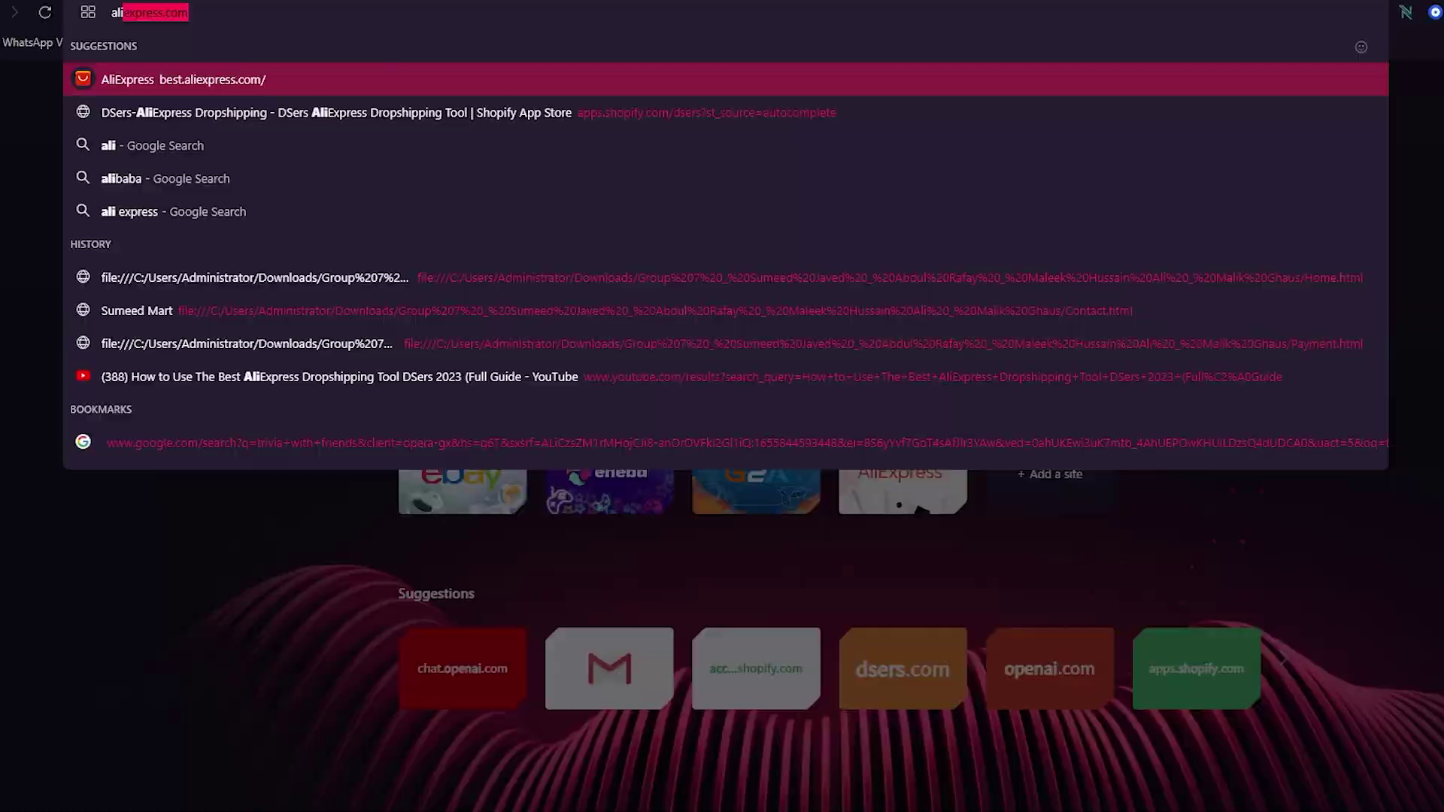
{"action": "key", "text": "Return"}
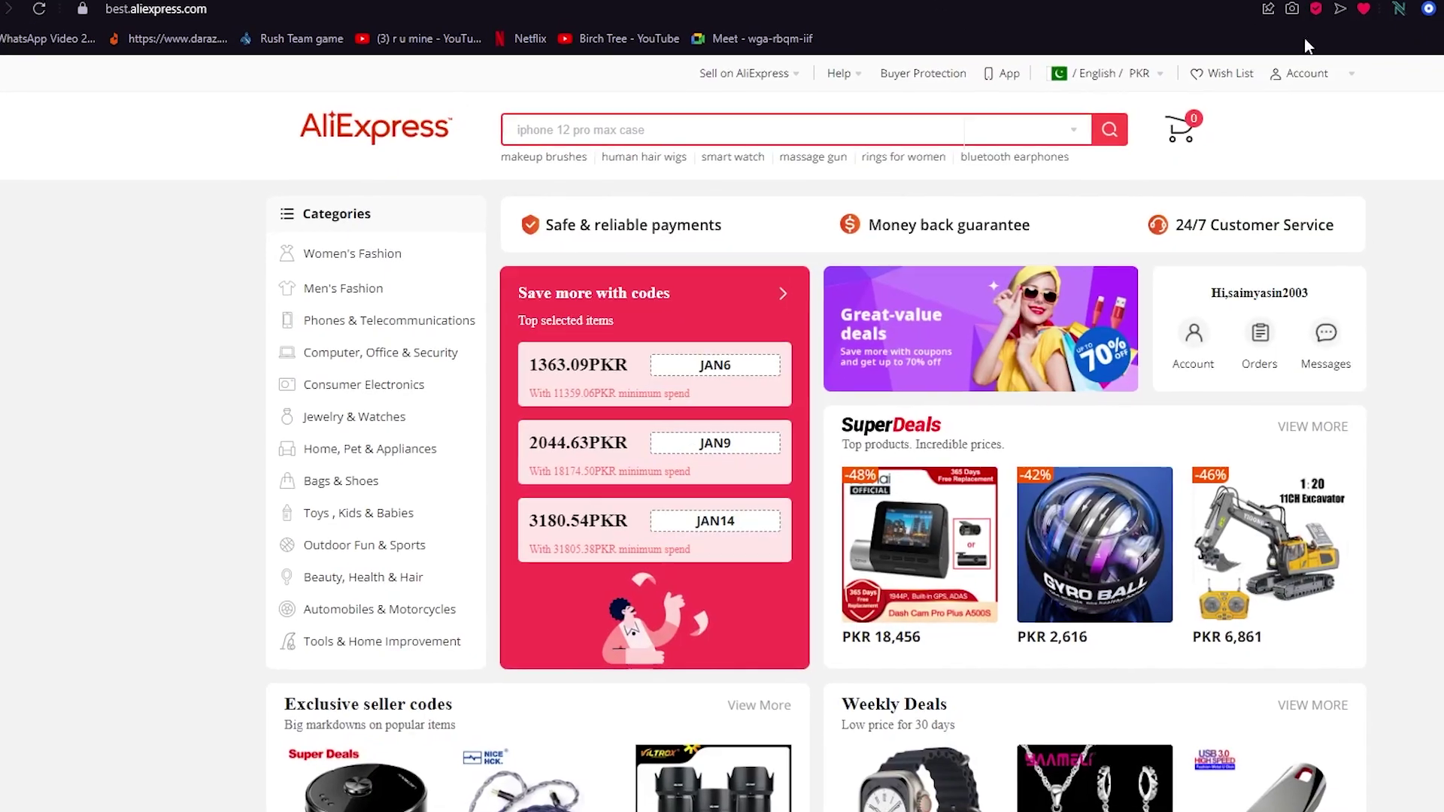
{"action": "mouse_move", "coordinate": [1313, 76]}
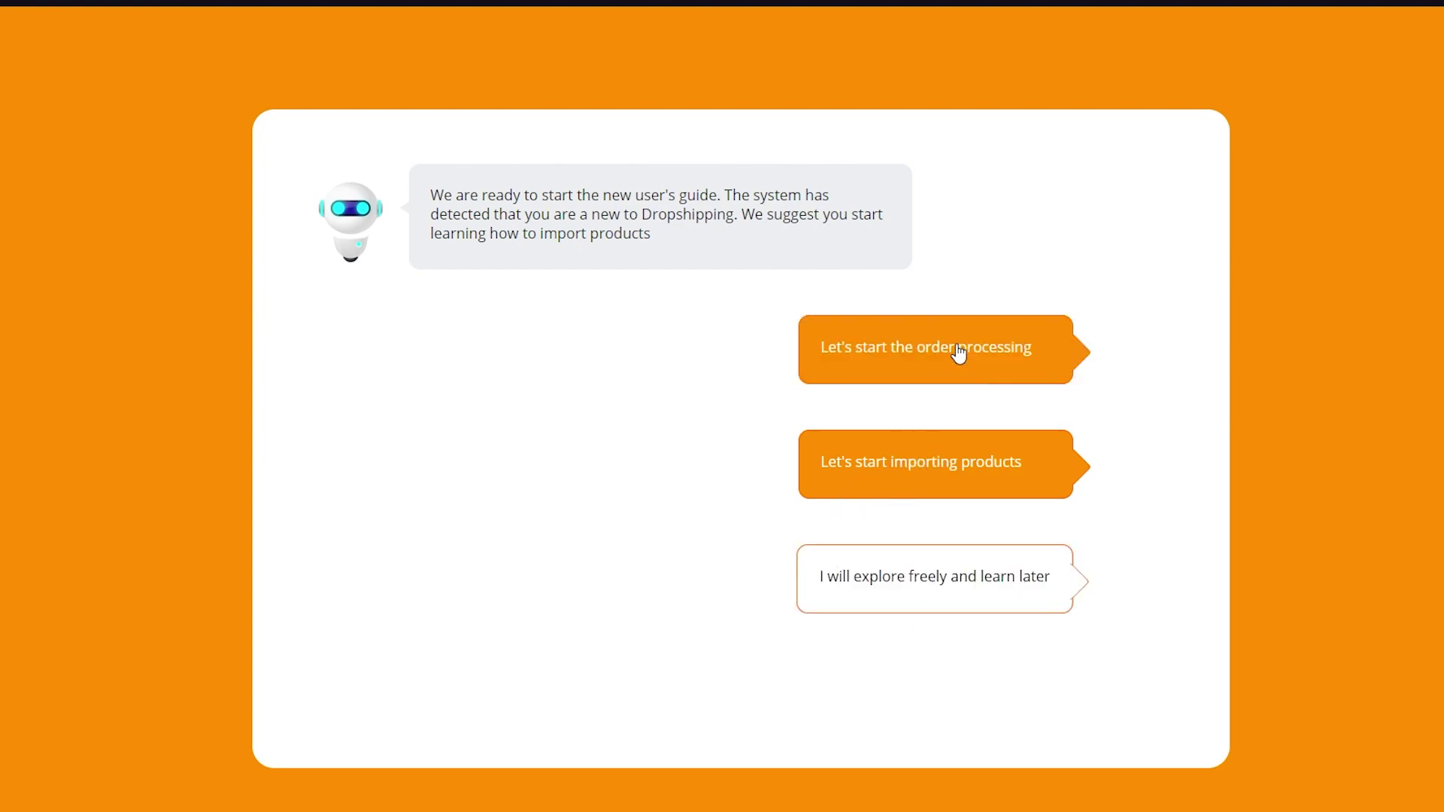
- Skip the DSers new user's guide by choosing to explore freely and learn later, and look over the Find Suppliers page
{"action": "left_click", "coordinate": [964, 618]}
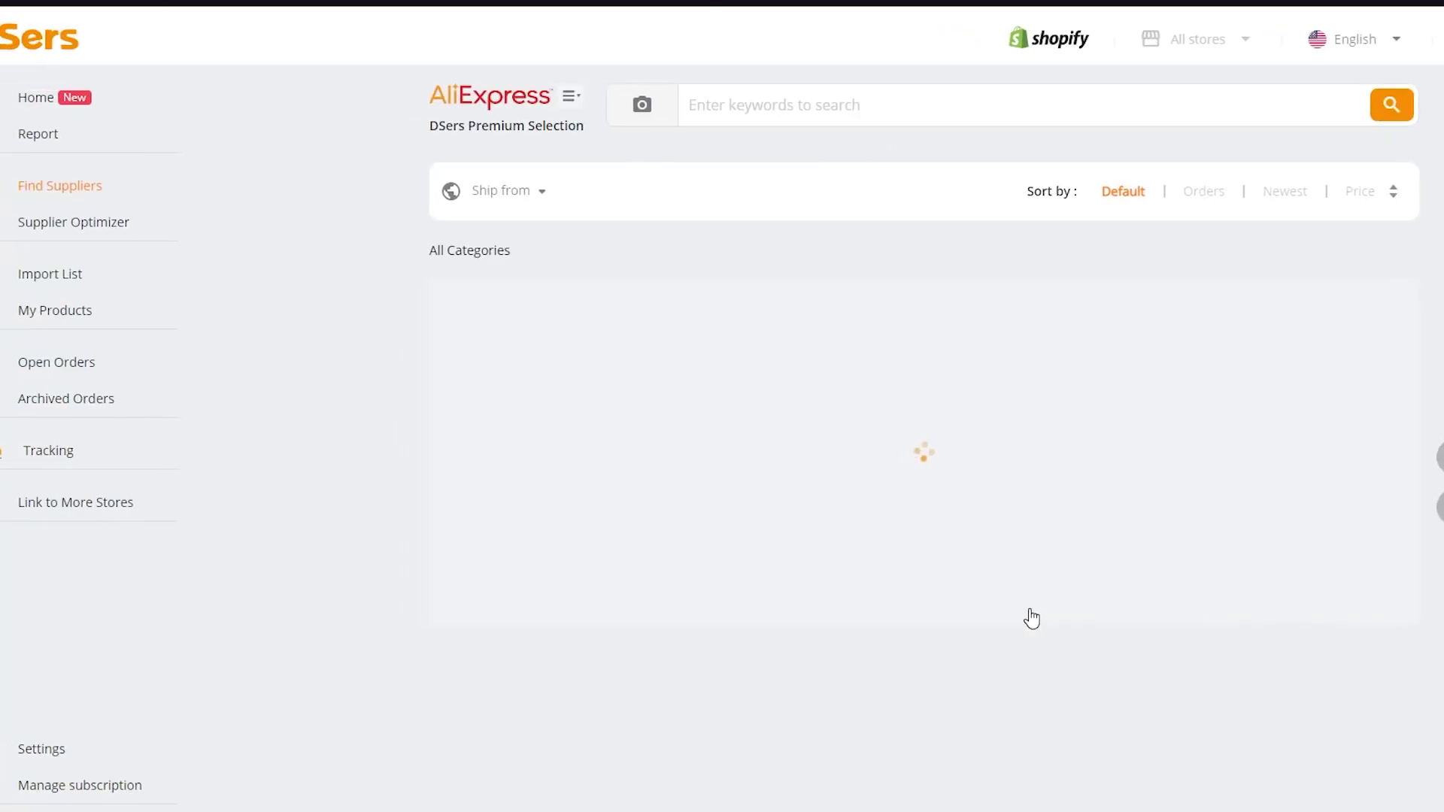
{"action": "scroll", "coordinate": [1031, 618], "scroll_direction": "down", "scroll_amount": 1}
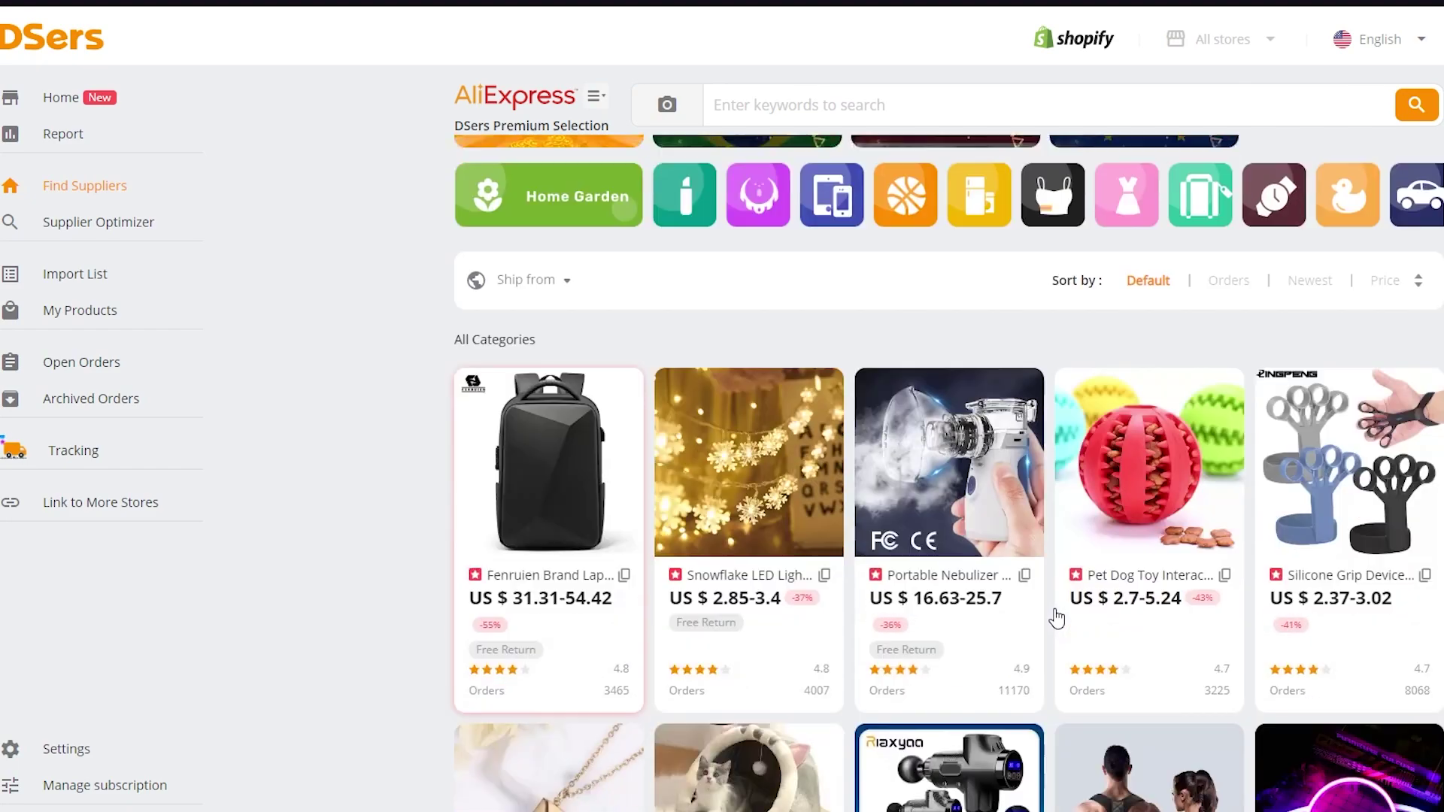
{"action": "scroll", "coordinate": [1057, 618], "scroll_direction": "down", "scroll_amount": 1}
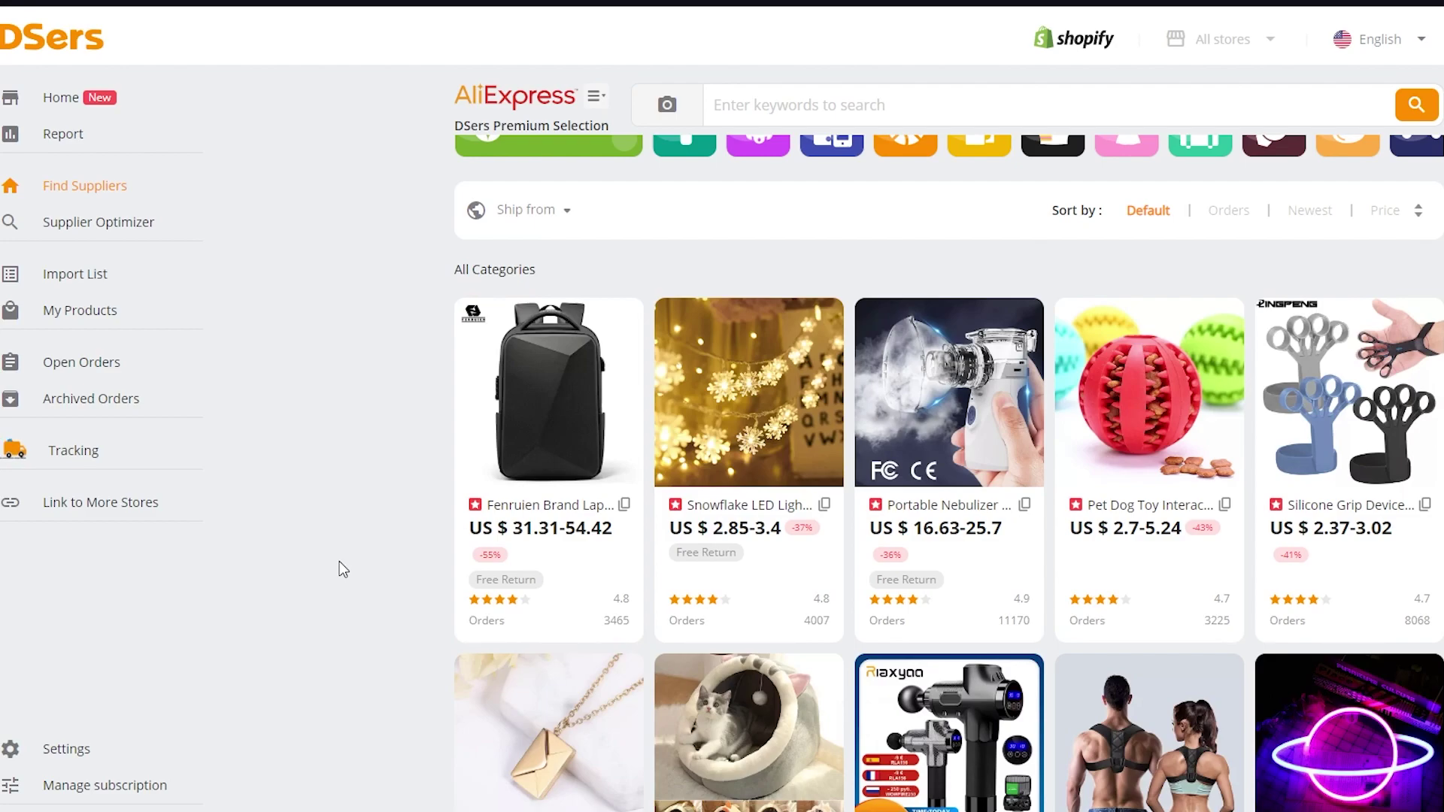
{"action": "scroll", "coordinate": [340, 561], "scroll_direction": "up", "scroll_amount": 2}
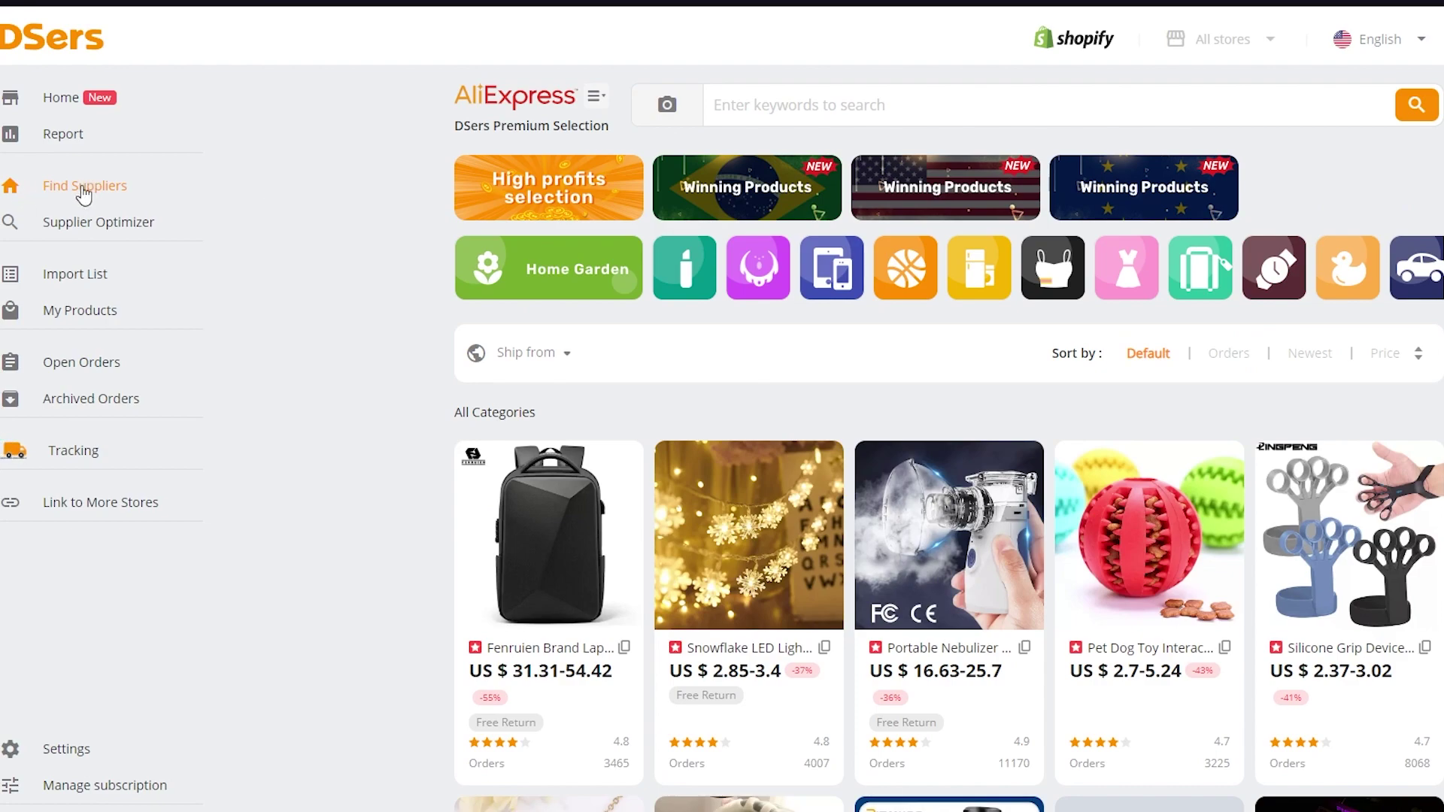
- Look at the DSers home page and browse the product listings of all categories in Find Suppliers
{"action": "left_click", "coordinate": [60, 96]}
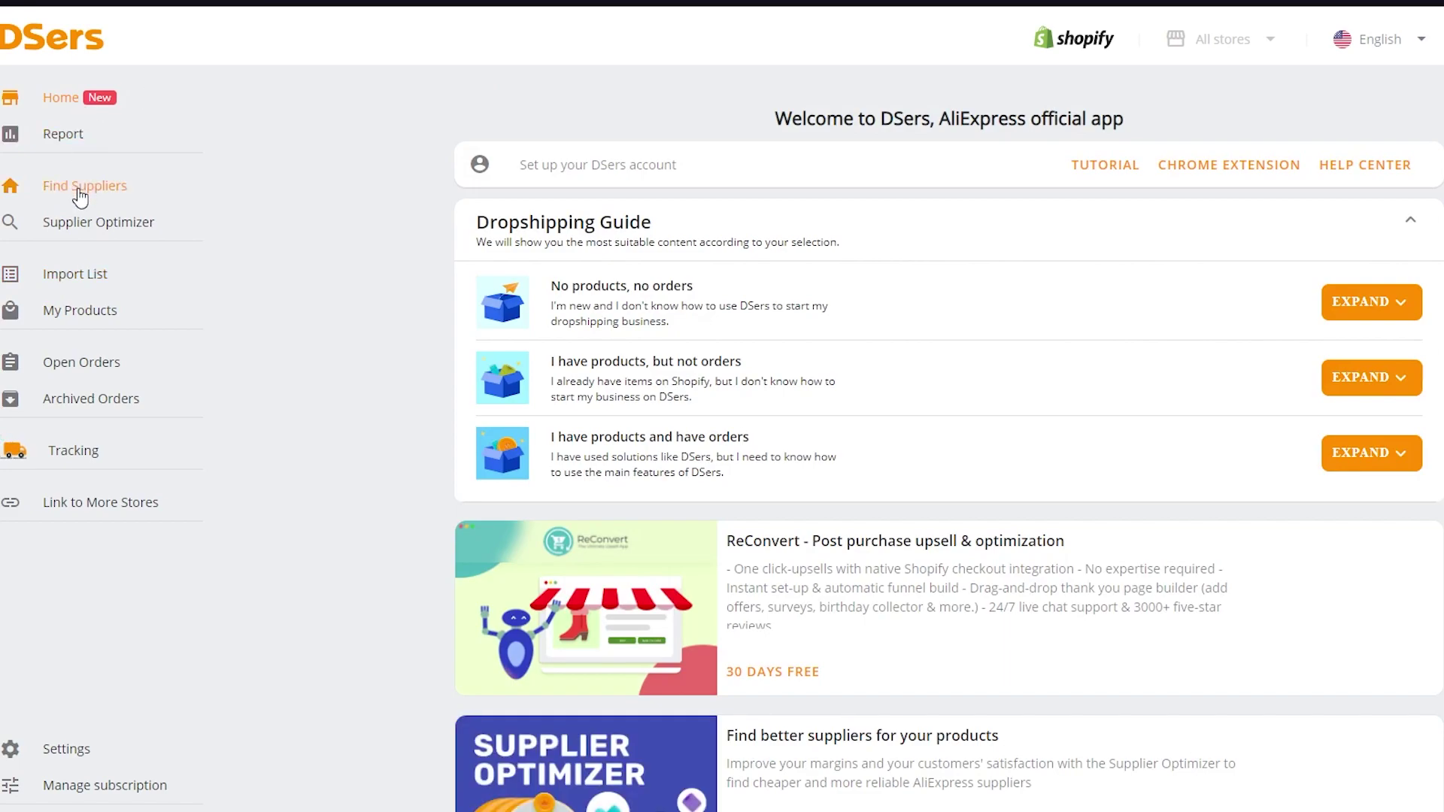
{"action": "left_click", "coordinate": [81, 197]}
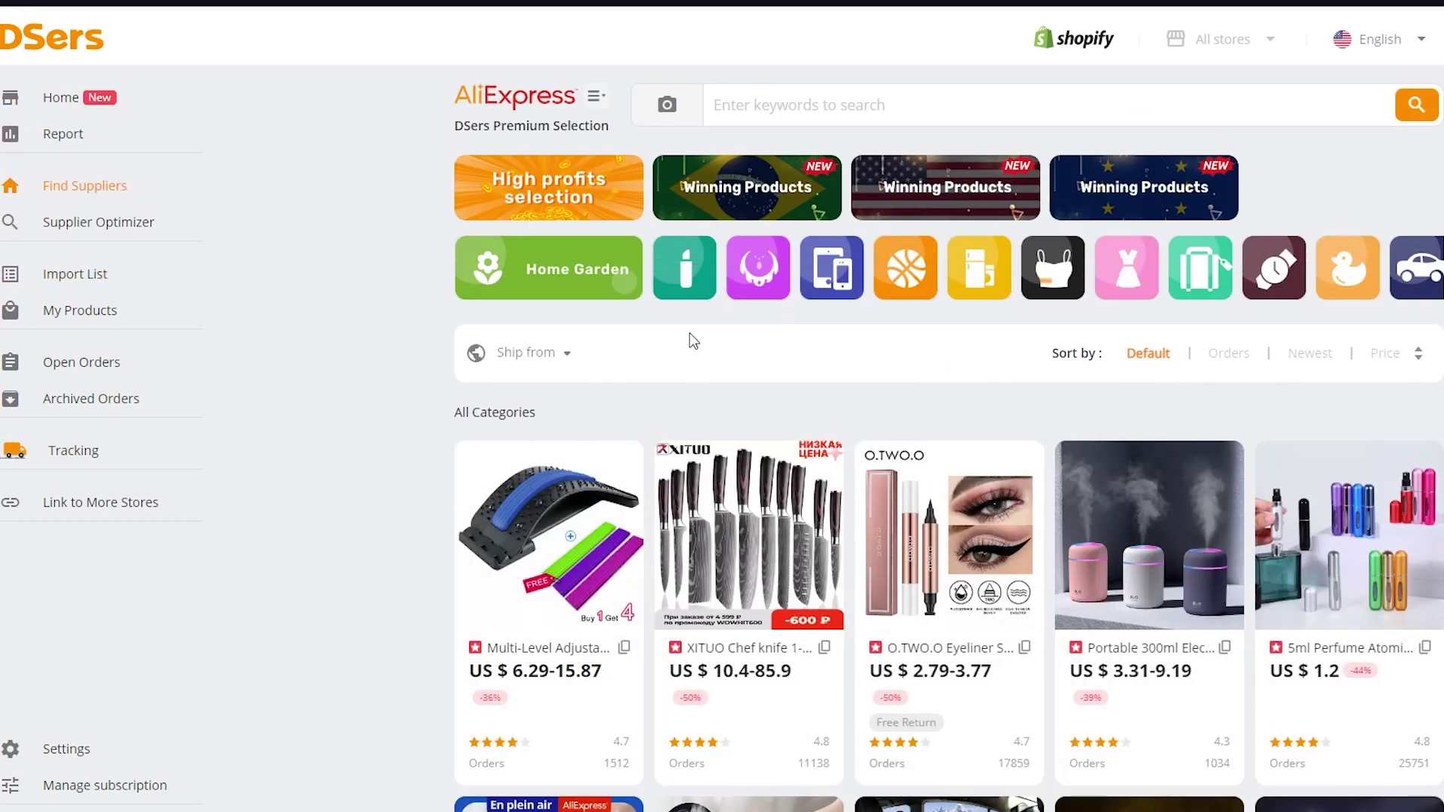
{"action": "scroll", "coordinate": [254, 544], "scroll_direction": "down", "scroll_amount": 5}
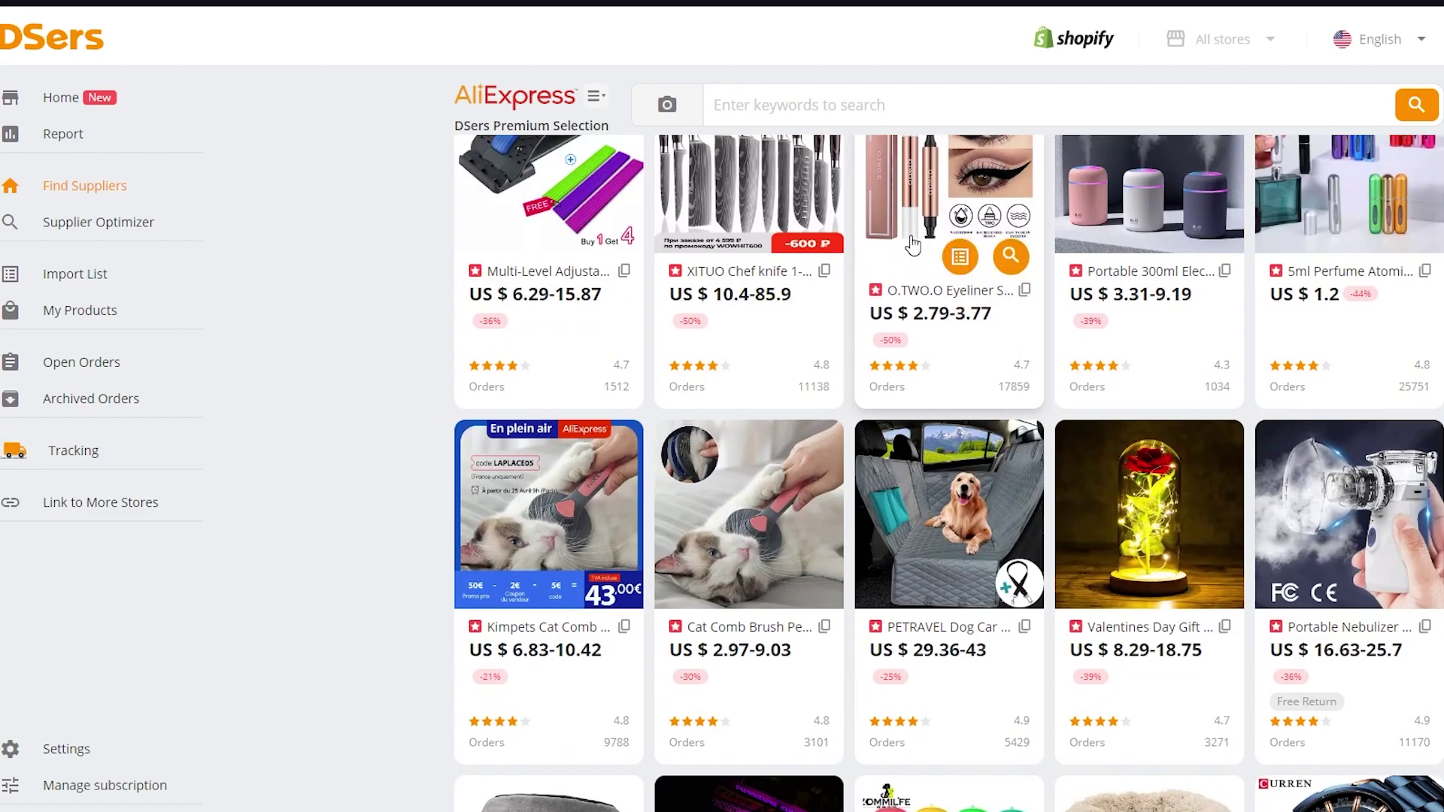
{"action": "scroll", "coordinate": [1139, 263], "scroll_direction": "down", "scroll_amount": 5}
{"action": "scroll", "coordinate": [886, 613], "scroll_direction": "down", "scroll_amount": 7}
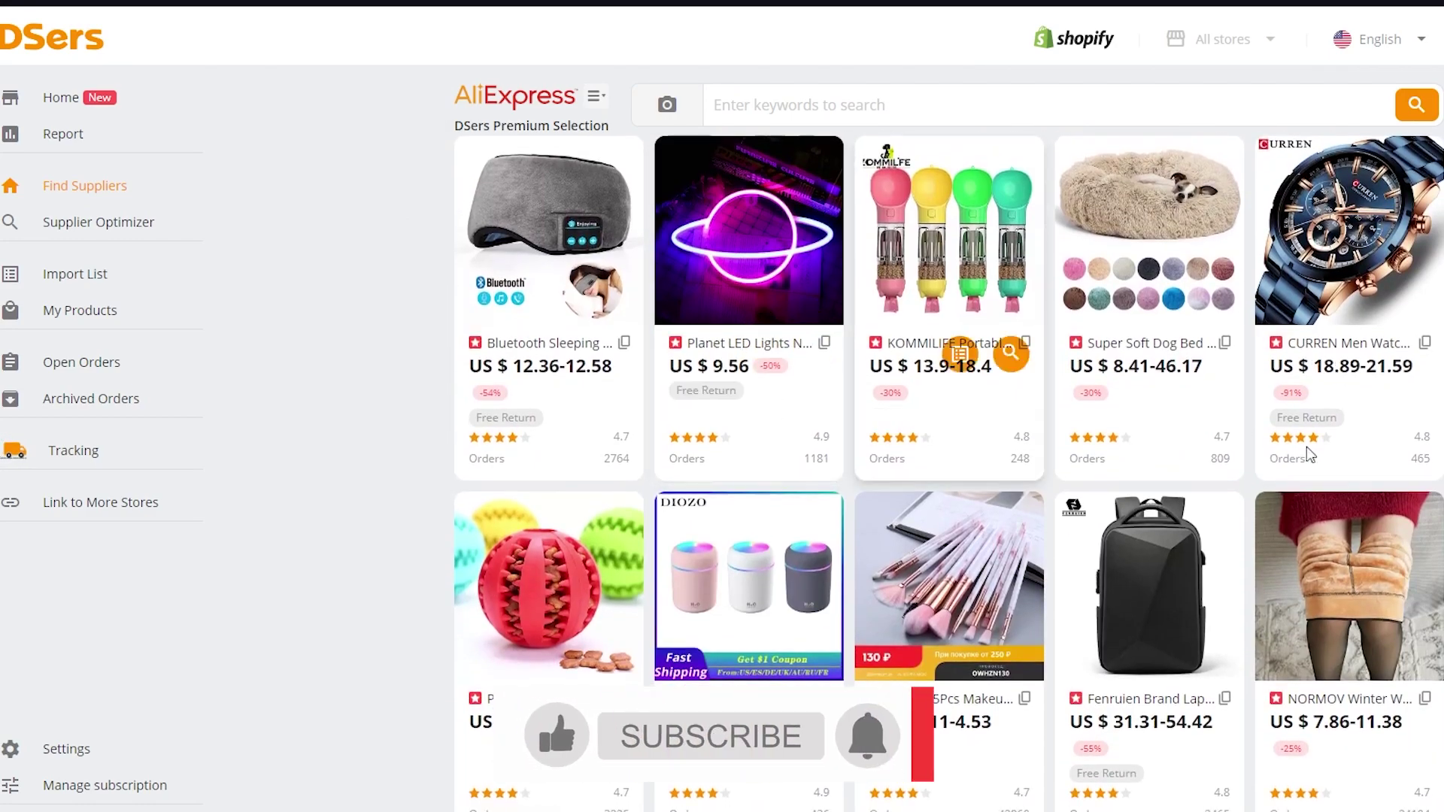
{"action": "scroll", "coordinate": [886, 613], "scroll_direction": "down", "scroll_amount": 2}
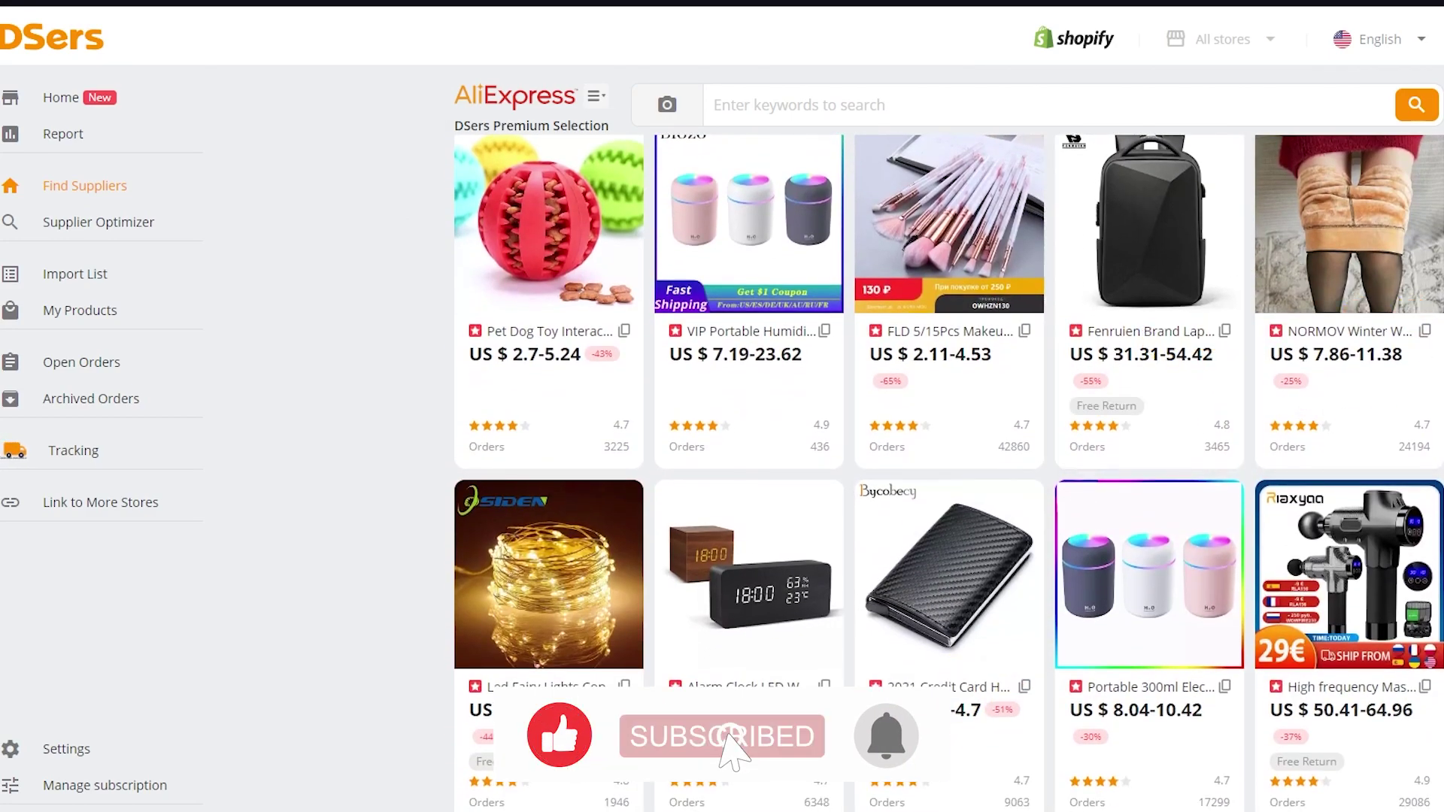
{"action": "scroll", "coordinate": [886, 613], "scroll_direction": "down", "scroll_amount": 3}
{"action": "scroll", "coordinate": [947, 474], "scroll_direction": "down", "scroll_amount": 14}
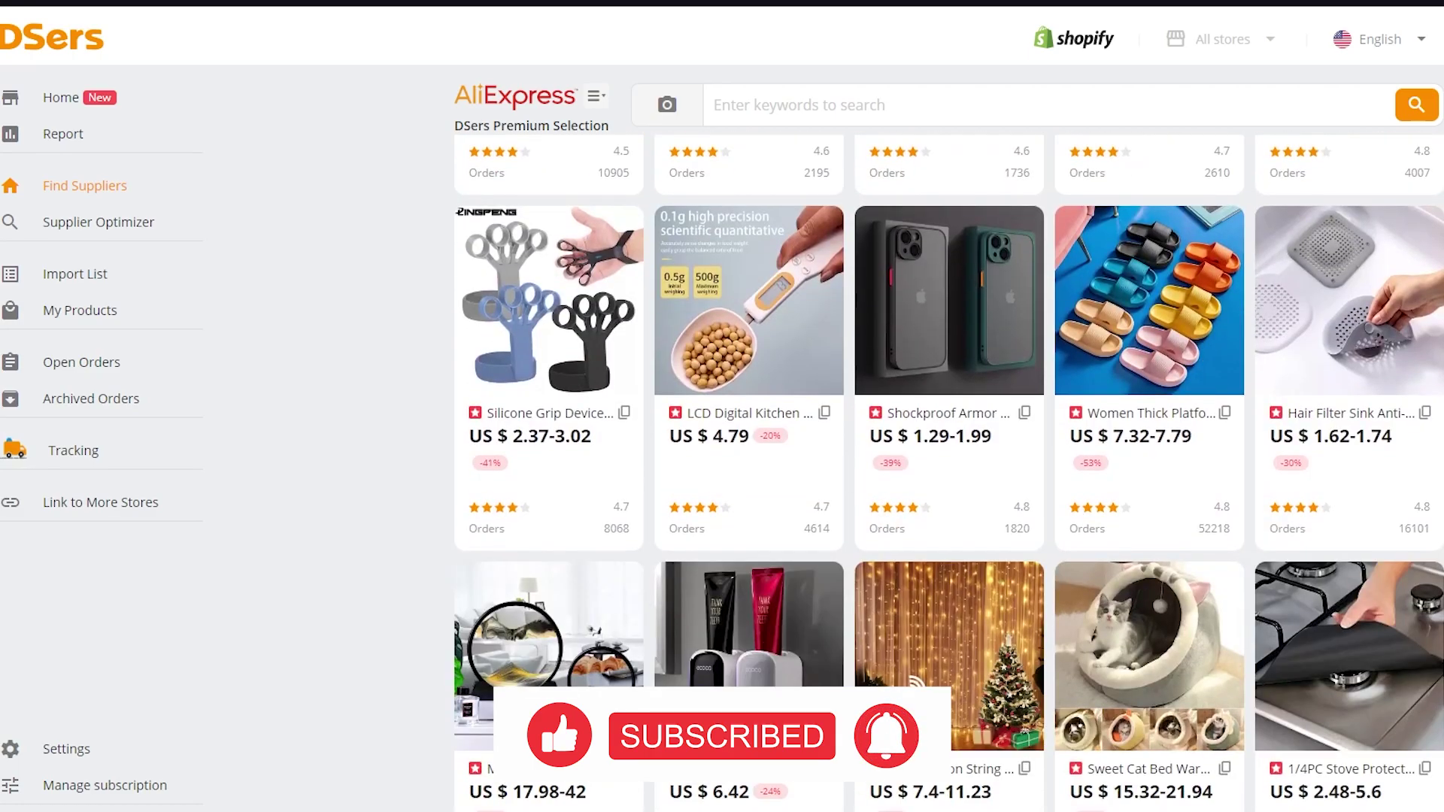
{"action": "scroll", "coordinate": [948, 473], "scroll_direction": "up", "scroll_amount": 20}
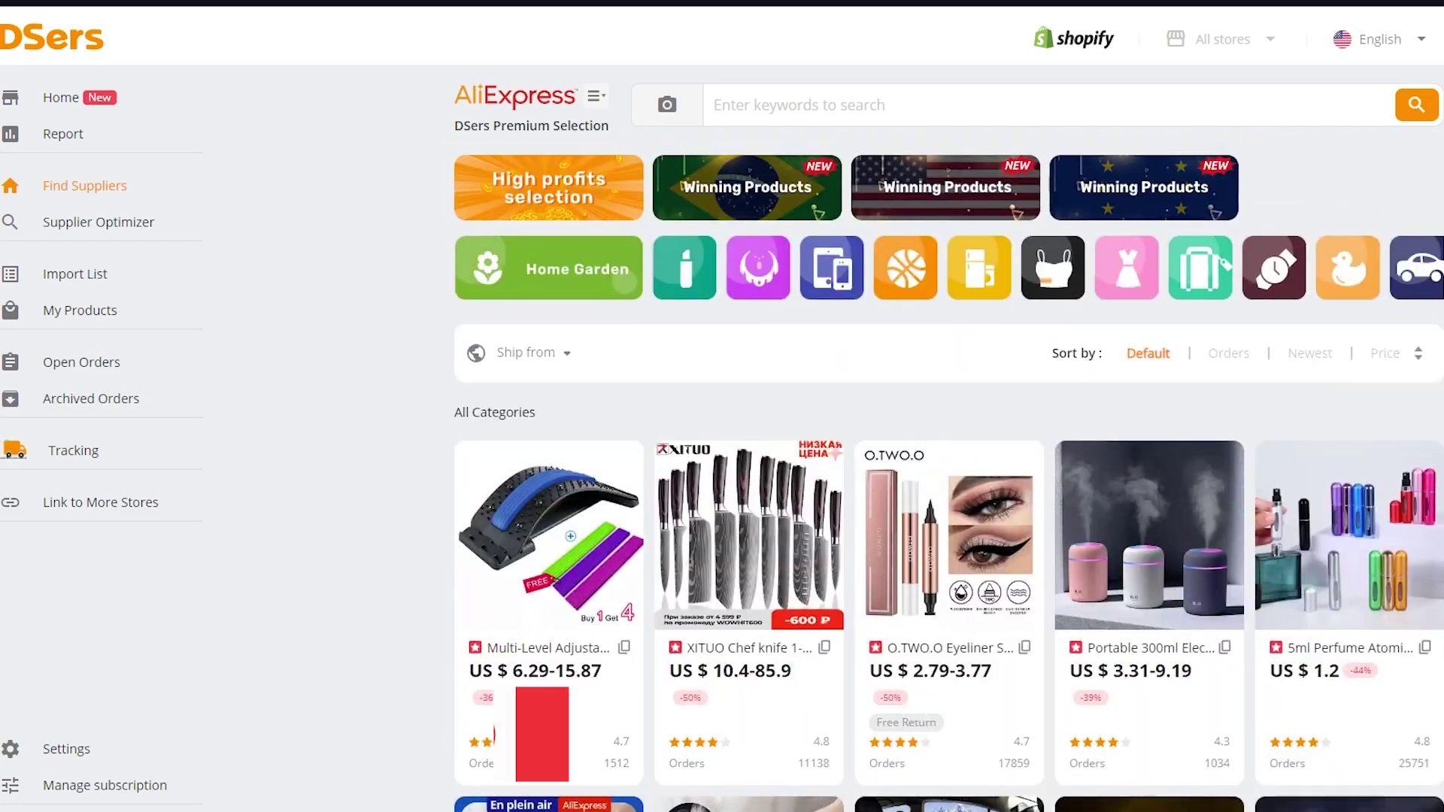
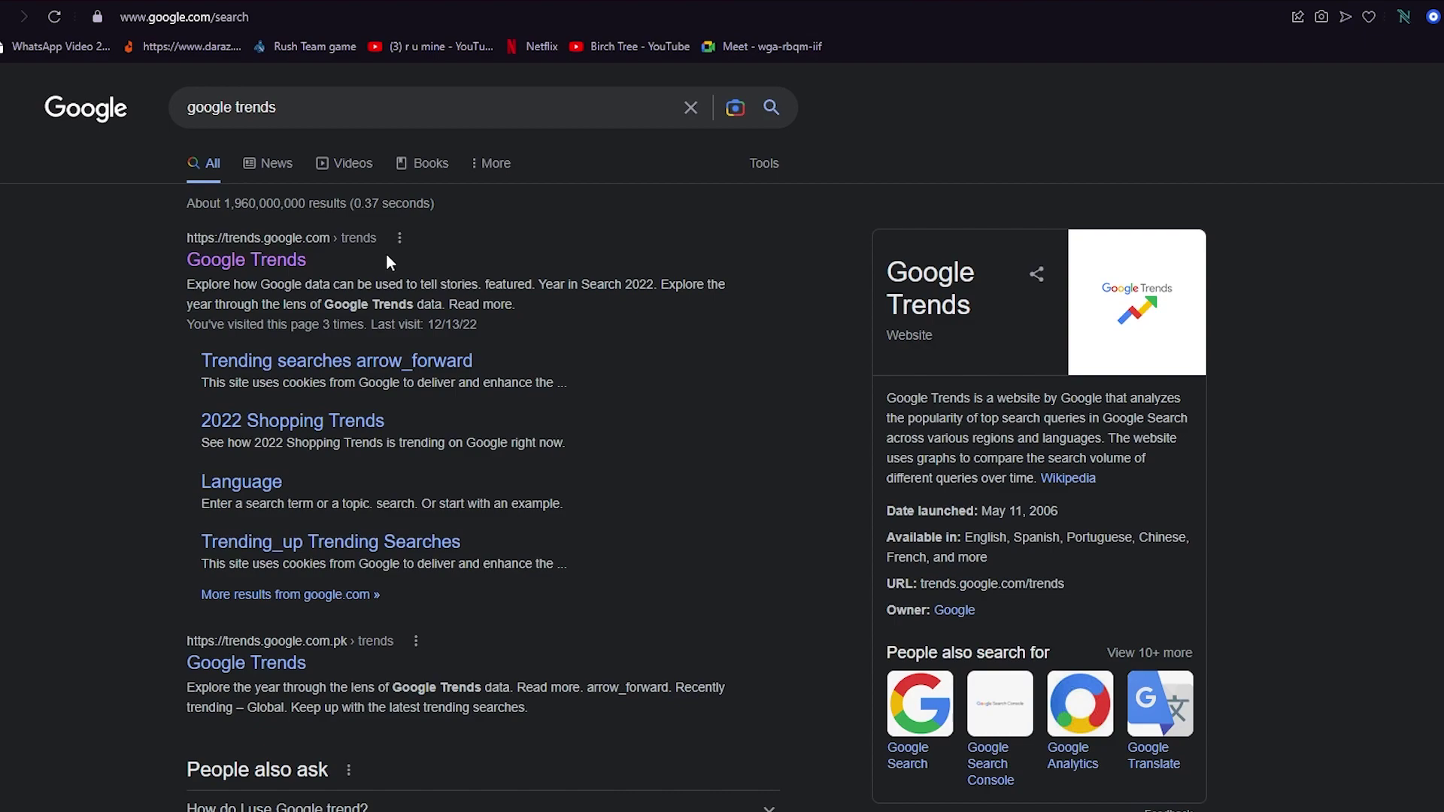
- Open the Google Trends site and browse the Find Suppliers listings for a product to research
{"action": "left_click", "coordinate": [280, 260]}
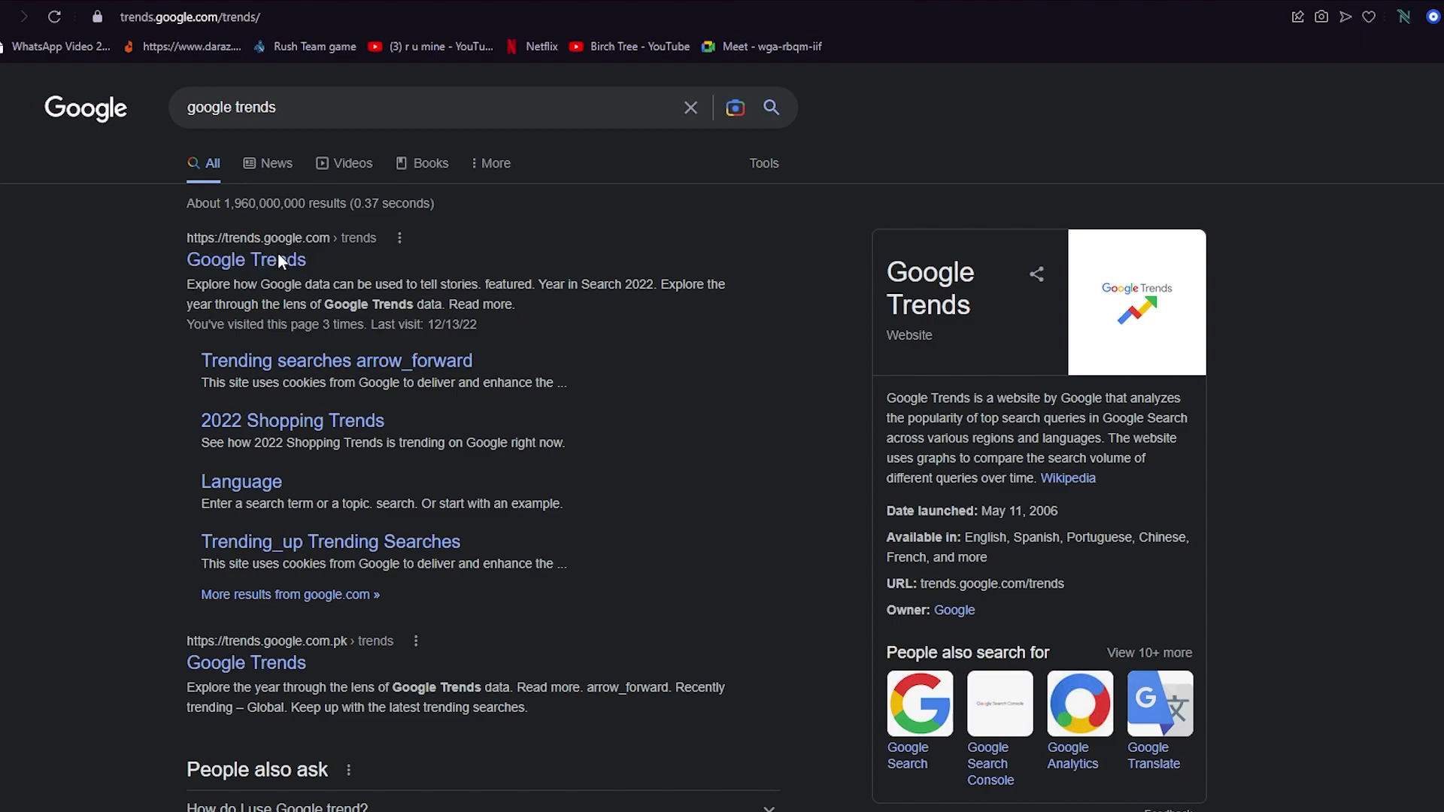
{"action": "scroll", "coordinate": [603, 293], "scroll_direction": "down", "scroll_amount": 2}
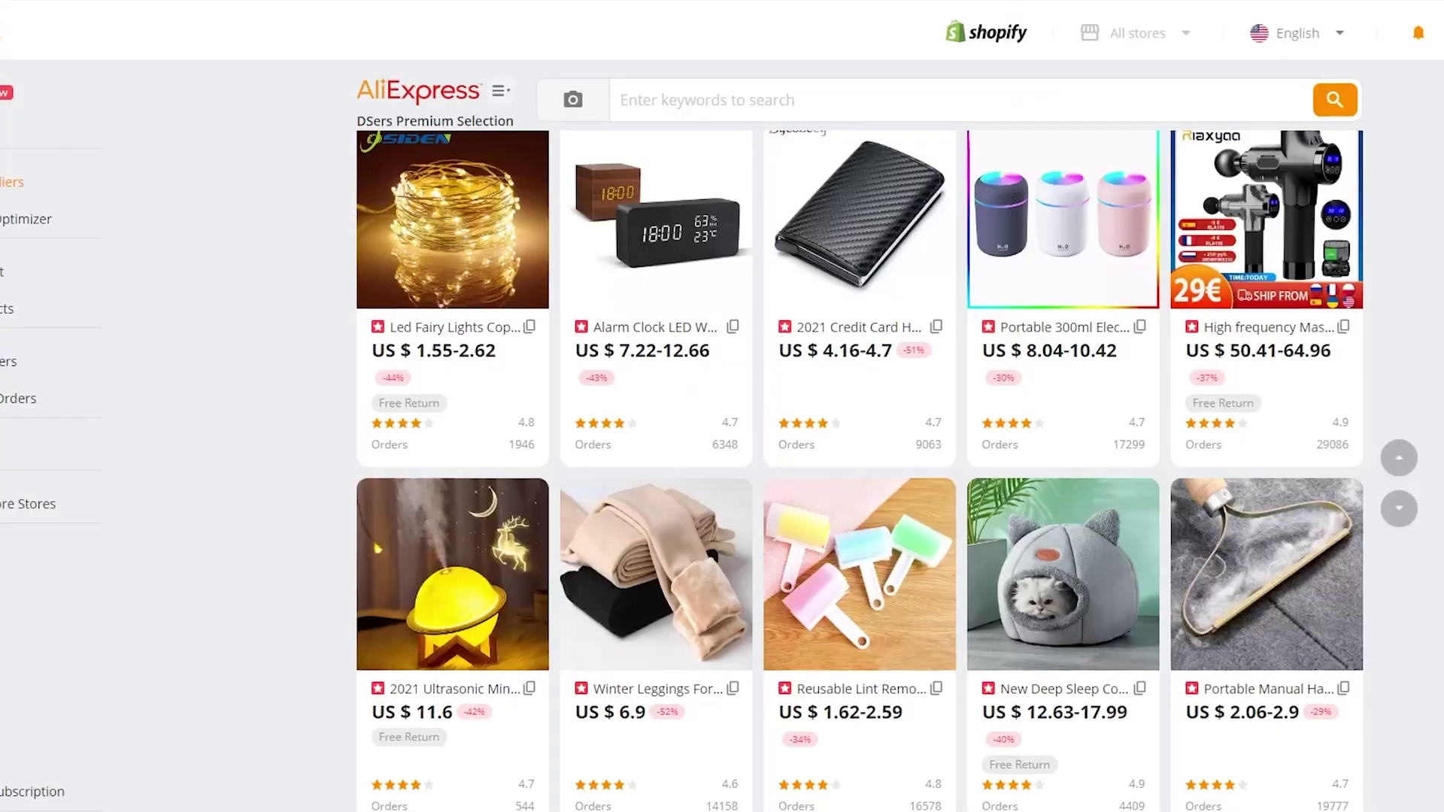
{"action": "scroll", "coordinate": [676, 569], "scroll_direction": "down", "scroll_amount": 5}
{"action": "scroll", "coordinate": [293, 296], "scroll_direction": "down", "scroll_amount": 5}
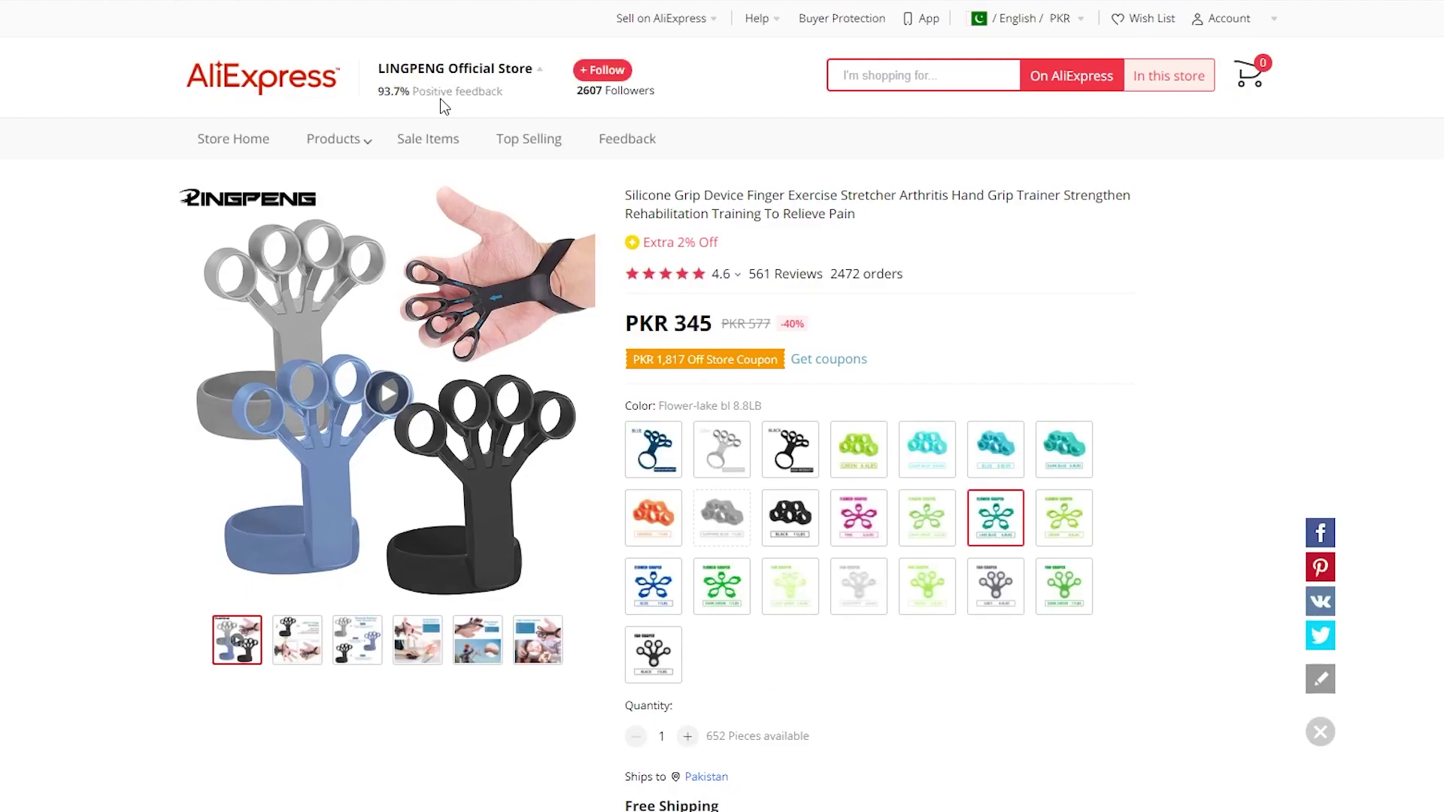
- Examine the silicone grip device's AliExpress page, including its rating, orders, price, shipping details and description
{"action": "scroll", "coordinate": [440, 101], "scroll_direction": "down", "scroll_amount": 2}
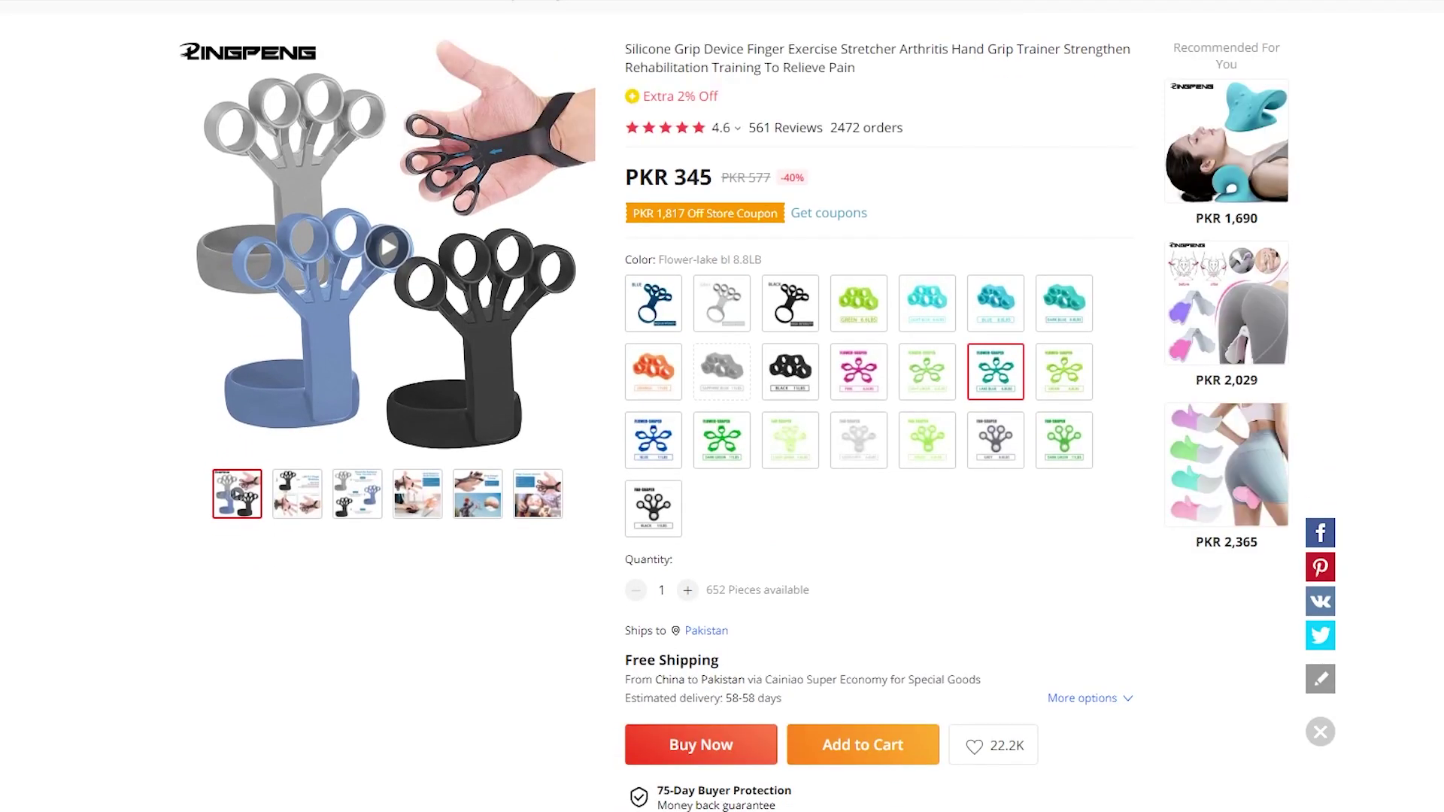
{"action": "scroll", "coordinate": [271, 65], "scroll_direction": "up", "scroll_amount": 1}
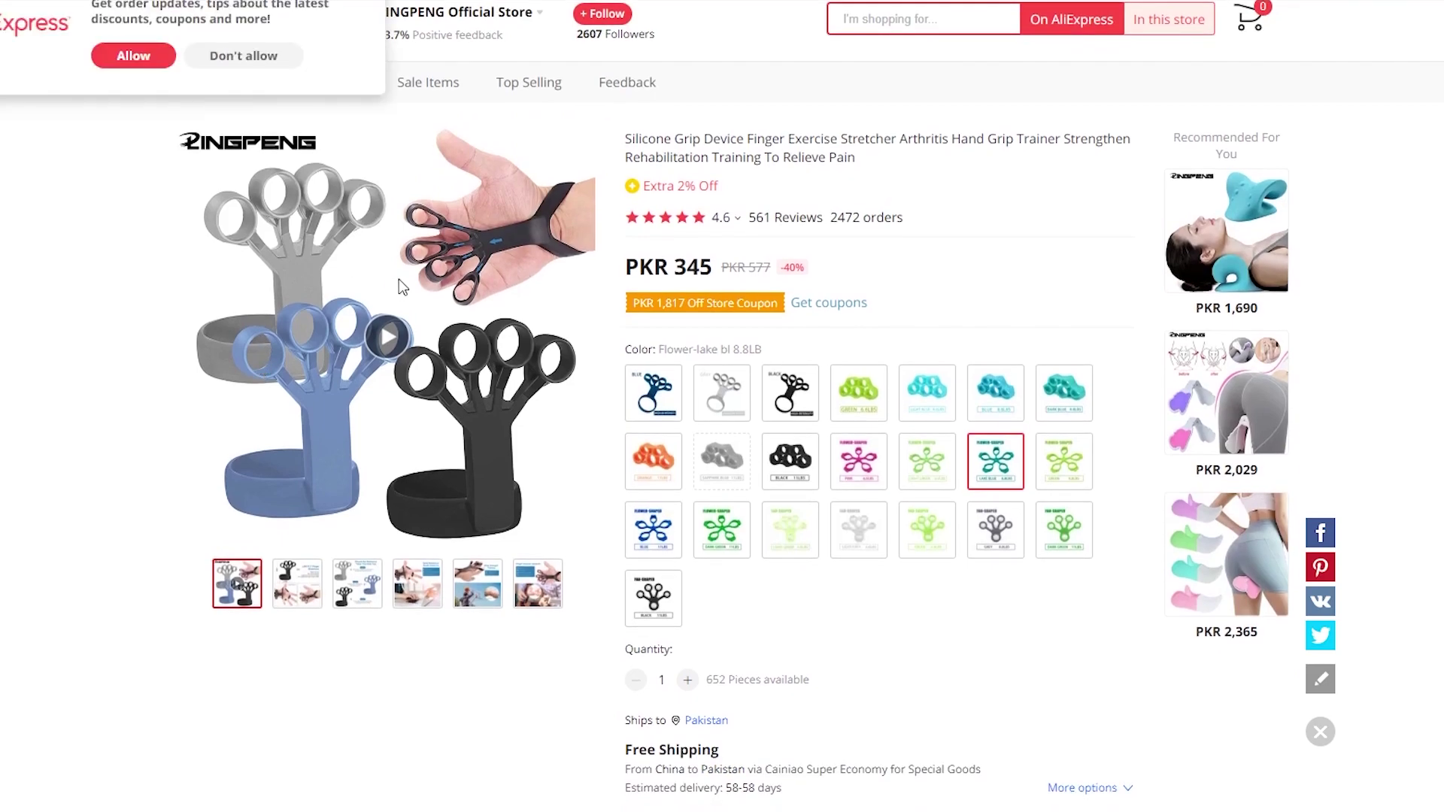
{"action": "scroll", "coordinate": [400, 287], "scroll_direction": "down", "scroll_amount": 1}
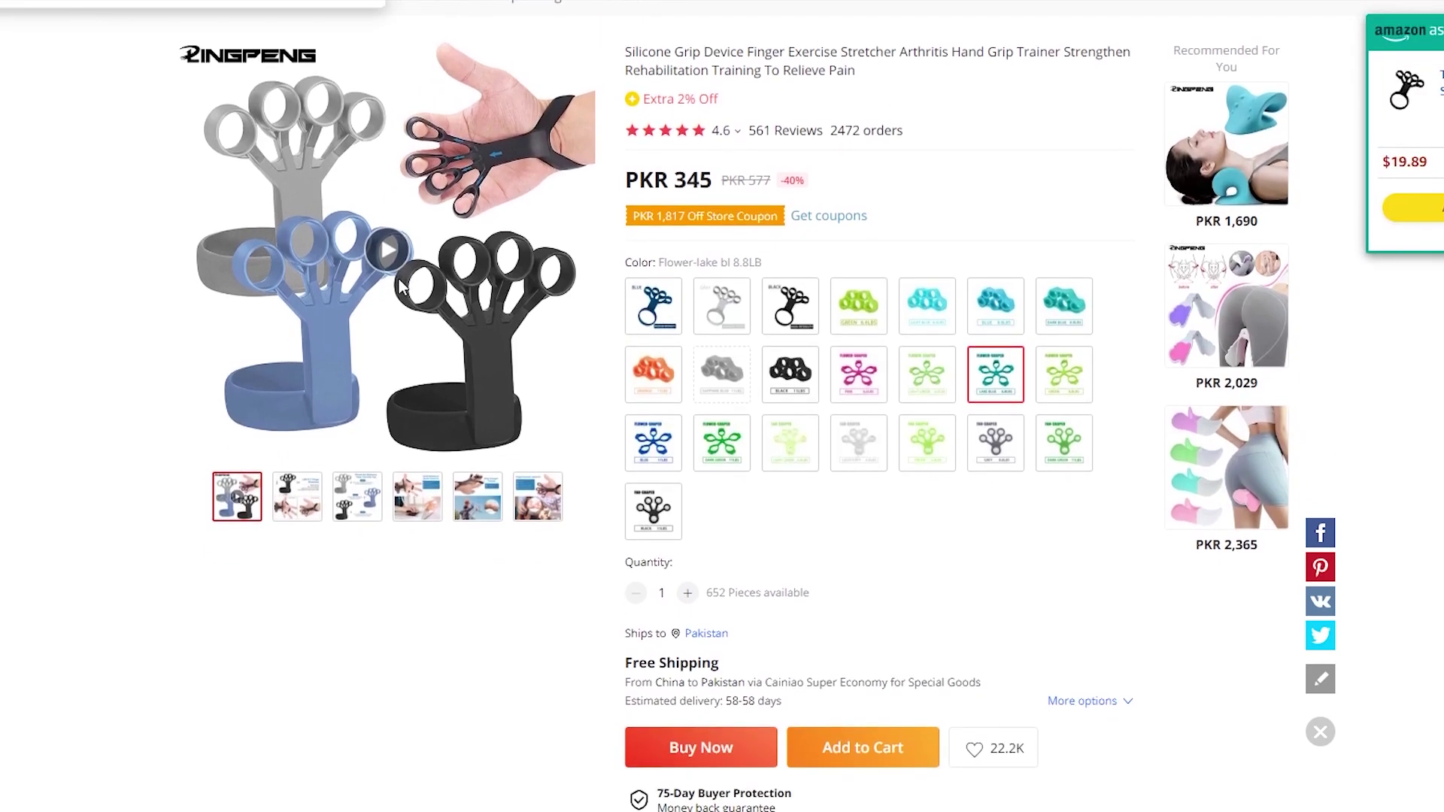
{"action": "scroll", "coordinate": [693, 180], "scroll_direction": "down", "scroll_amount": 5}
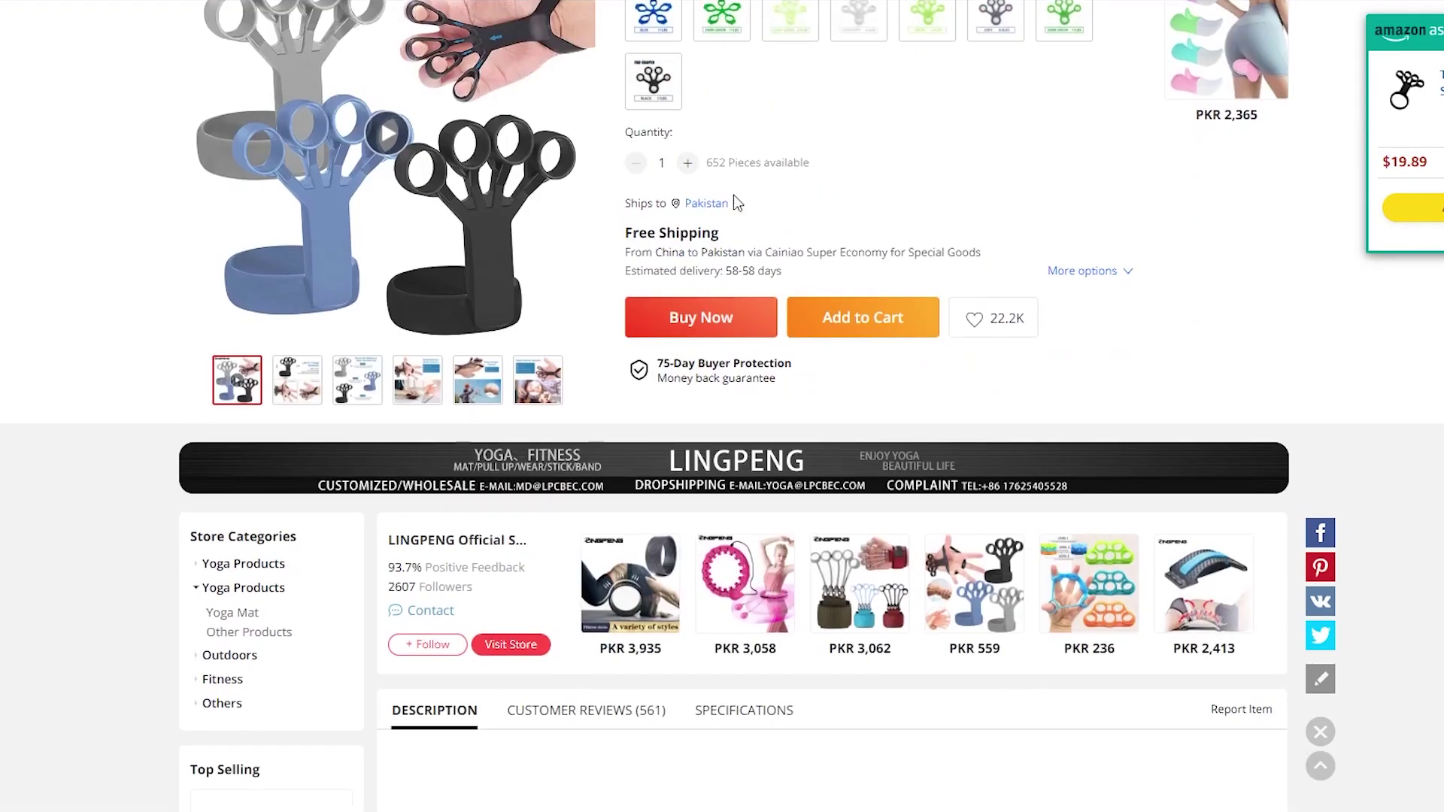
{"action": "scroll", "coordinate": [902, 354], "scroll_direction": "down", "scroll_amount": 5}
{"action": "scroll", "coordinate": [816, 367], "scroll_direction": "down", "scroll_amount": 10}
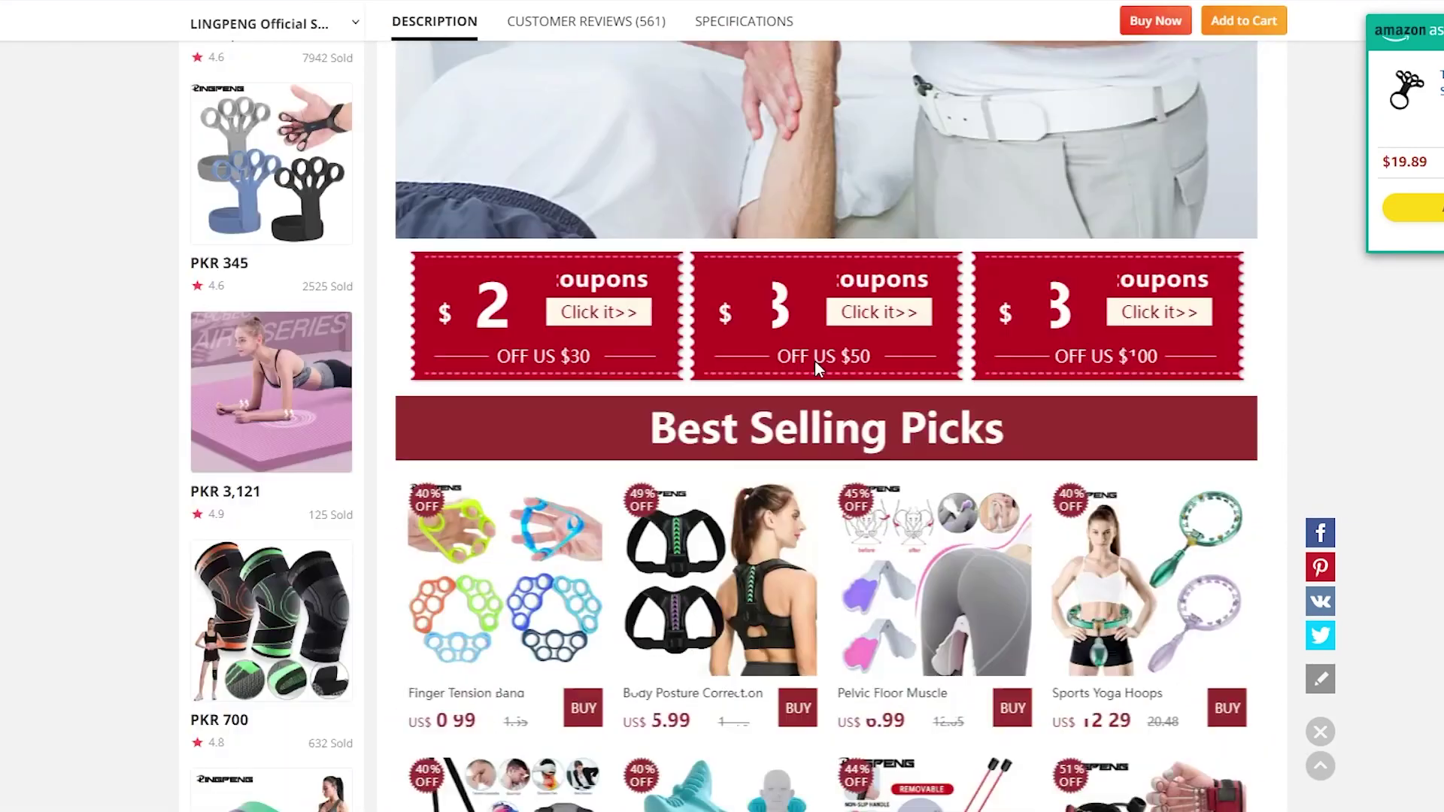
{"action": "scroll", "coordinate": [816, 367], "scroll_direction": "up", "scroll_amount": 20}
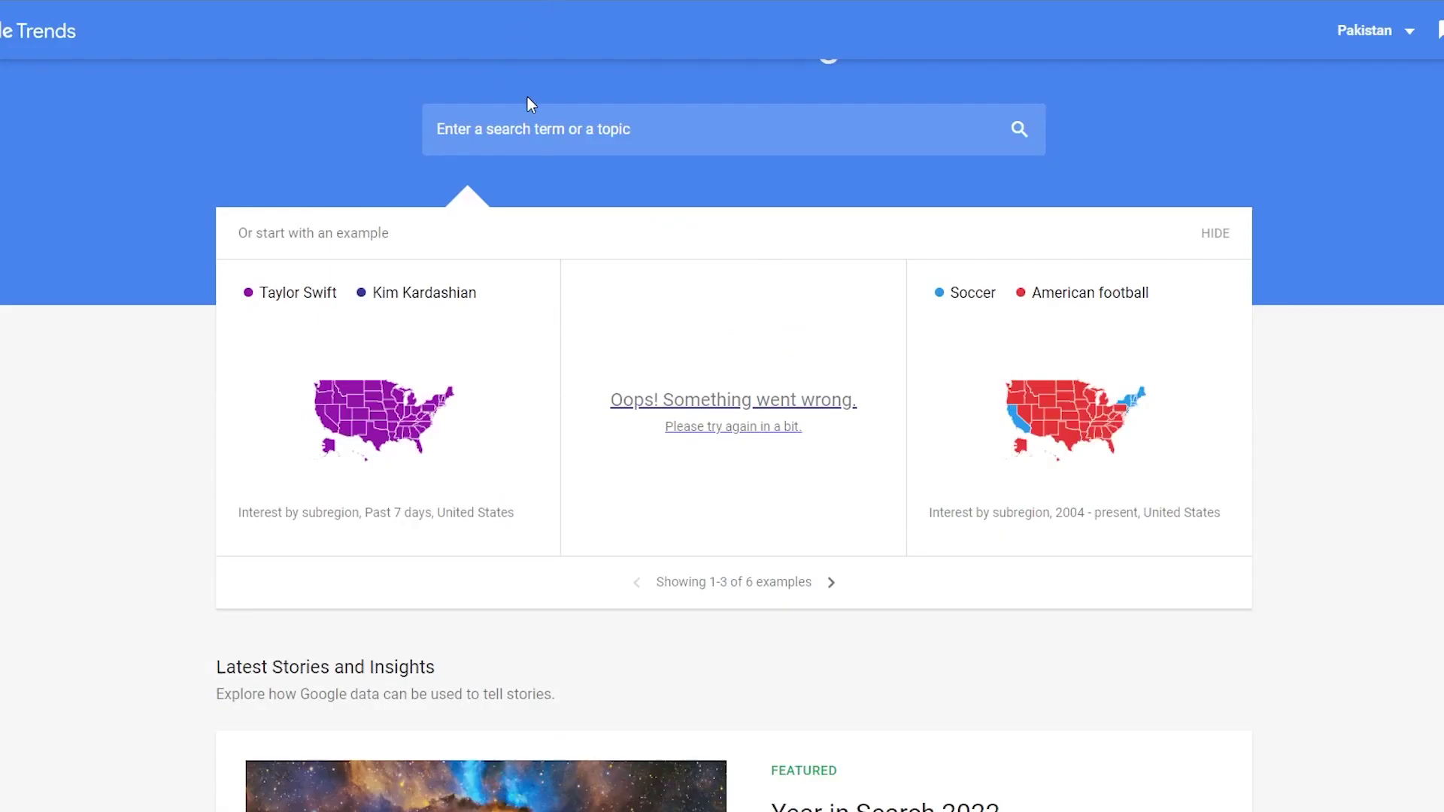
- Search Google Trends for "grip device" and dismiss the notification subscription prompt on the AliExpress product page
{"action": "left_click", "coordinate": [534, 128]}
{"action": "type", "text": "grip device"}
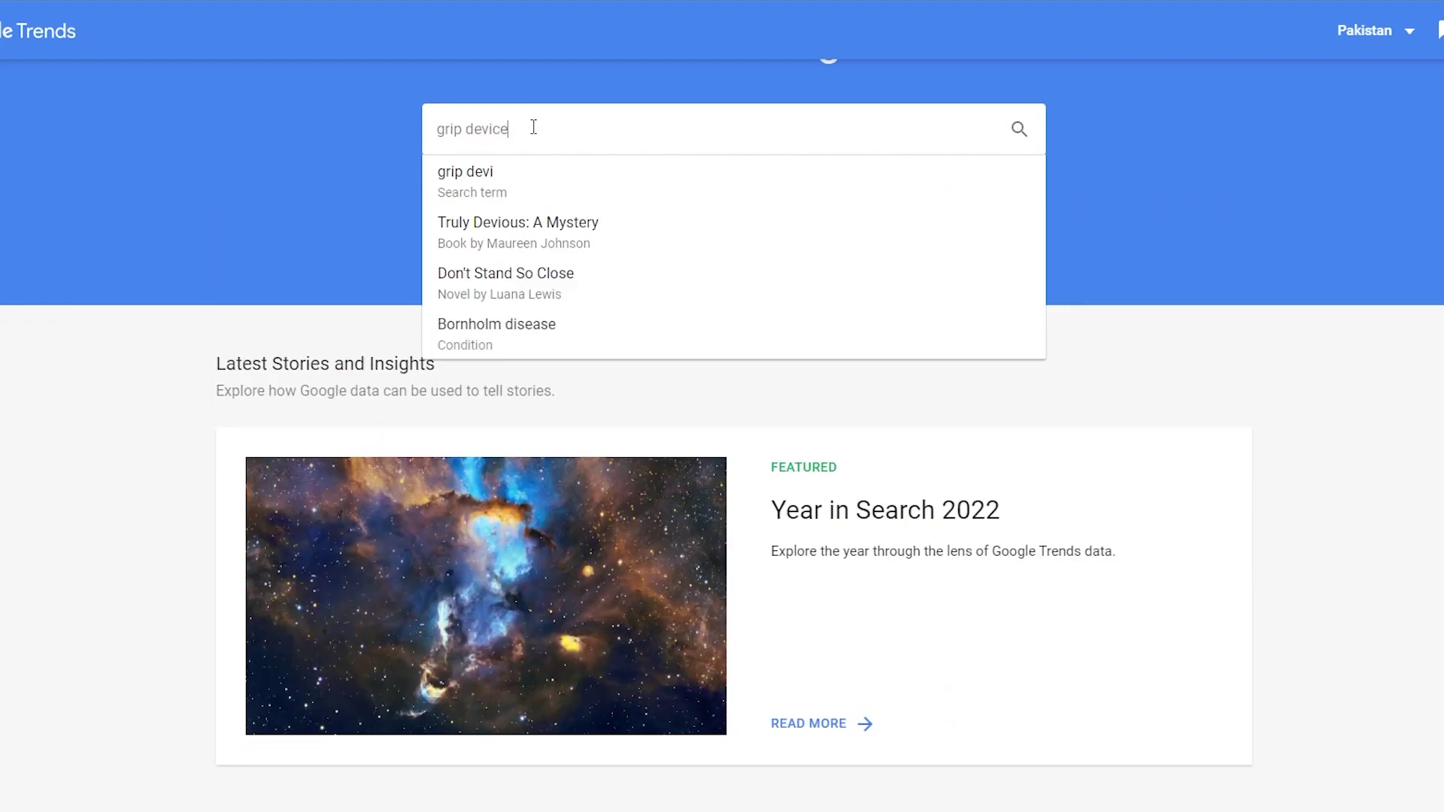
{"action": "left_click", "coordinate": [607, 158]}
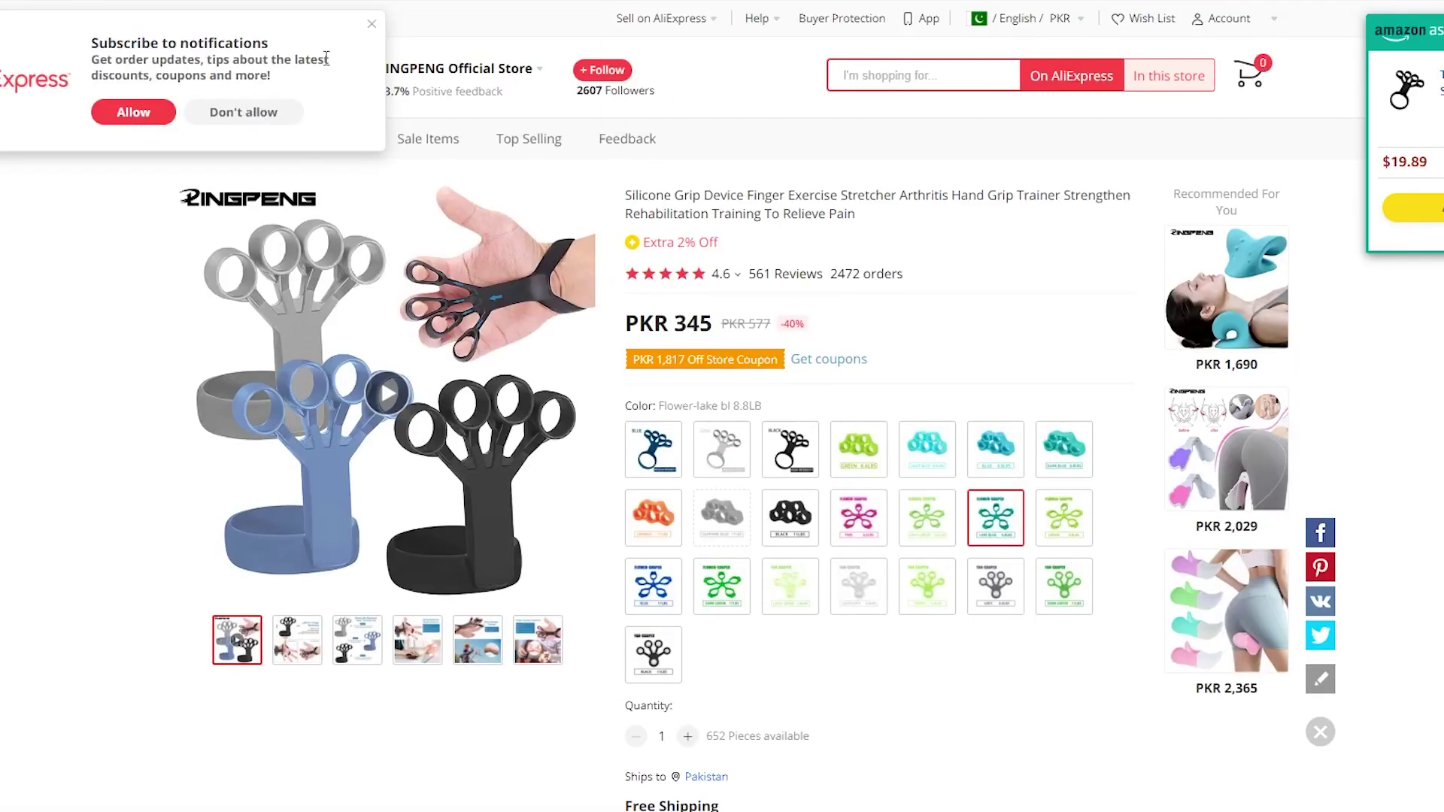
{"action": "left_click", "coordinate": [373, 27]}
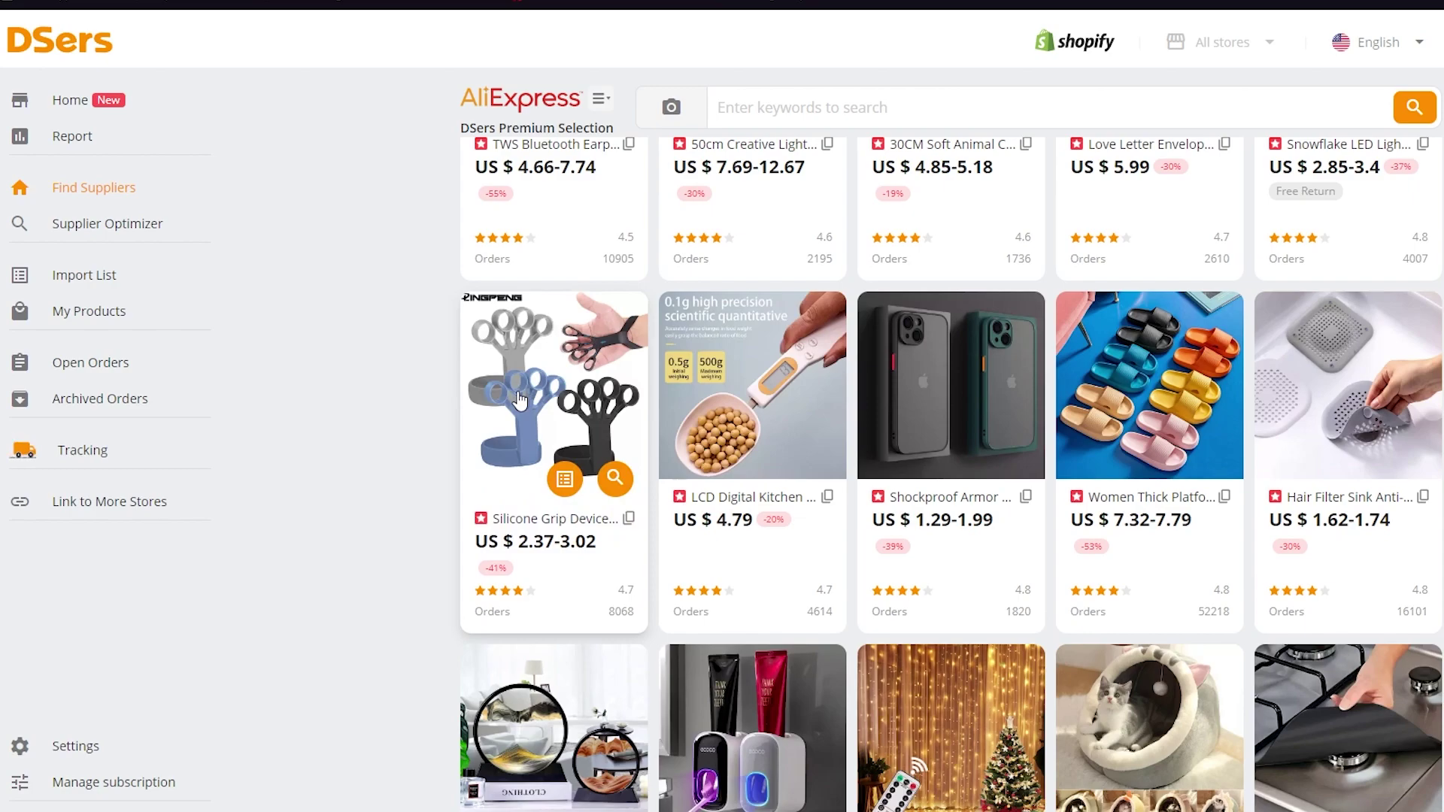
- Add the Silicone Grip Device and the 9 Places heated vest to the import list, staying on Find Suppliers
{"action": "left_click", "coordinate": [564, 481]}
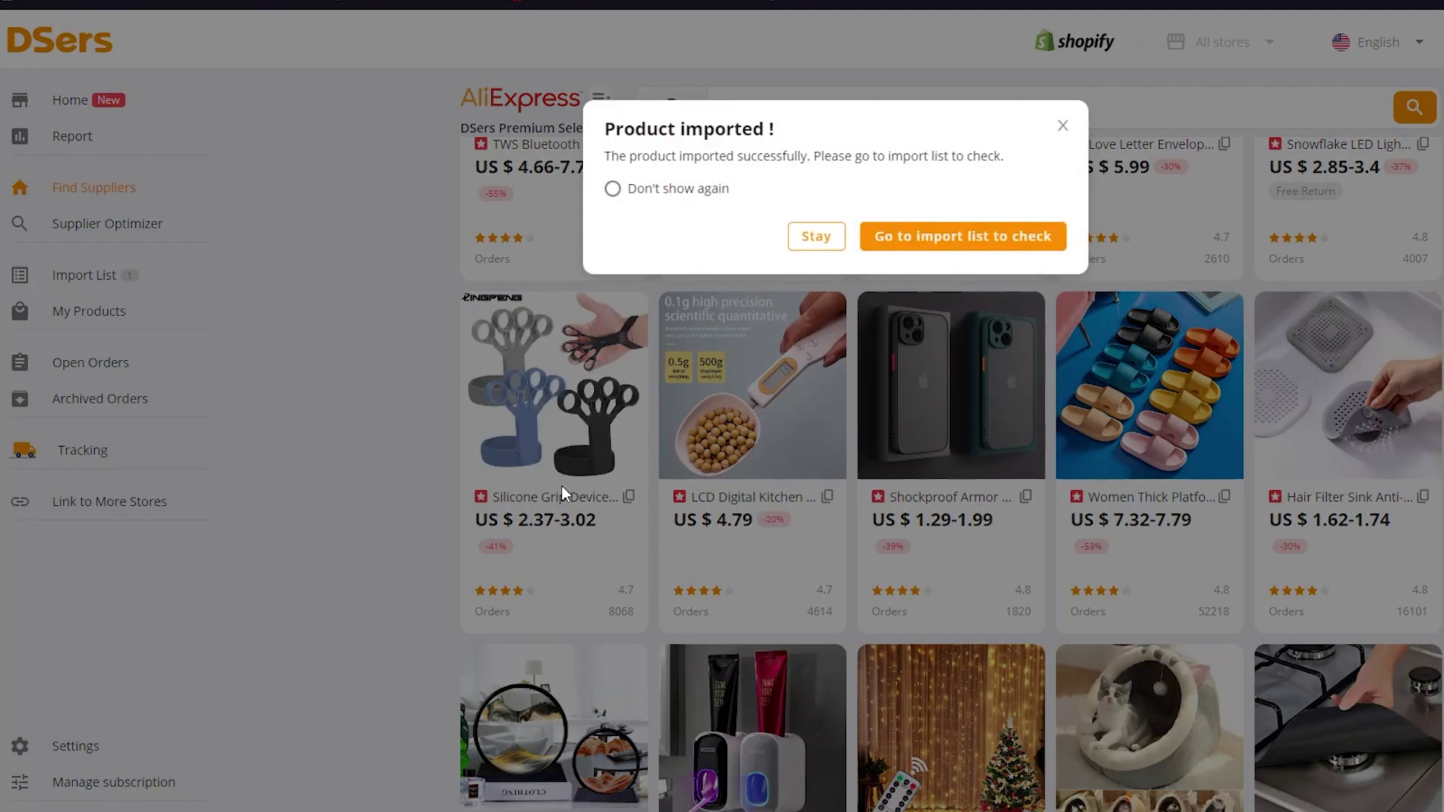
{"action": "left_click", "coordinate": [808, 244]}
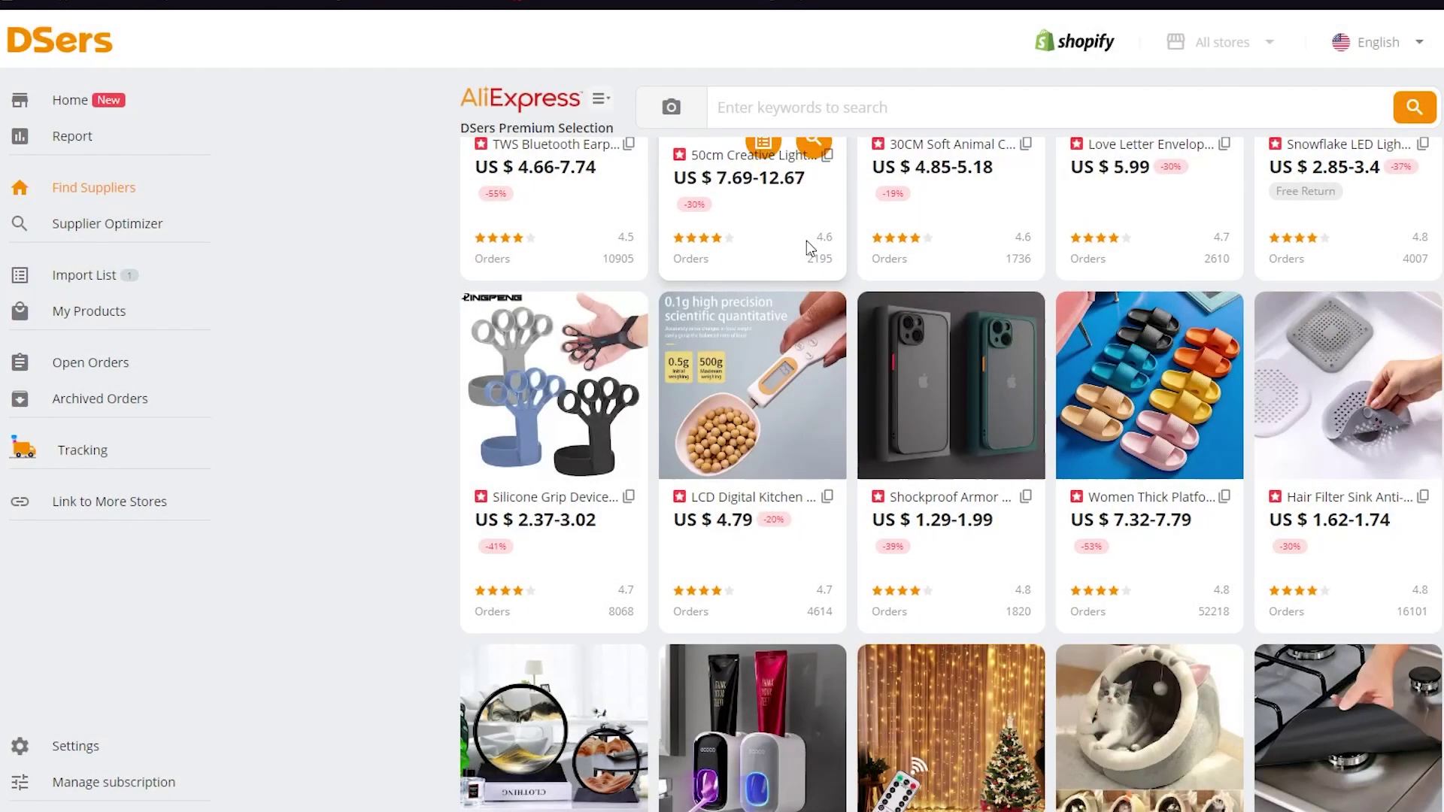
{"action": "scroll", "coordinate": [806, 240], "scroll_direction": "down", "scroll_amount": 5}
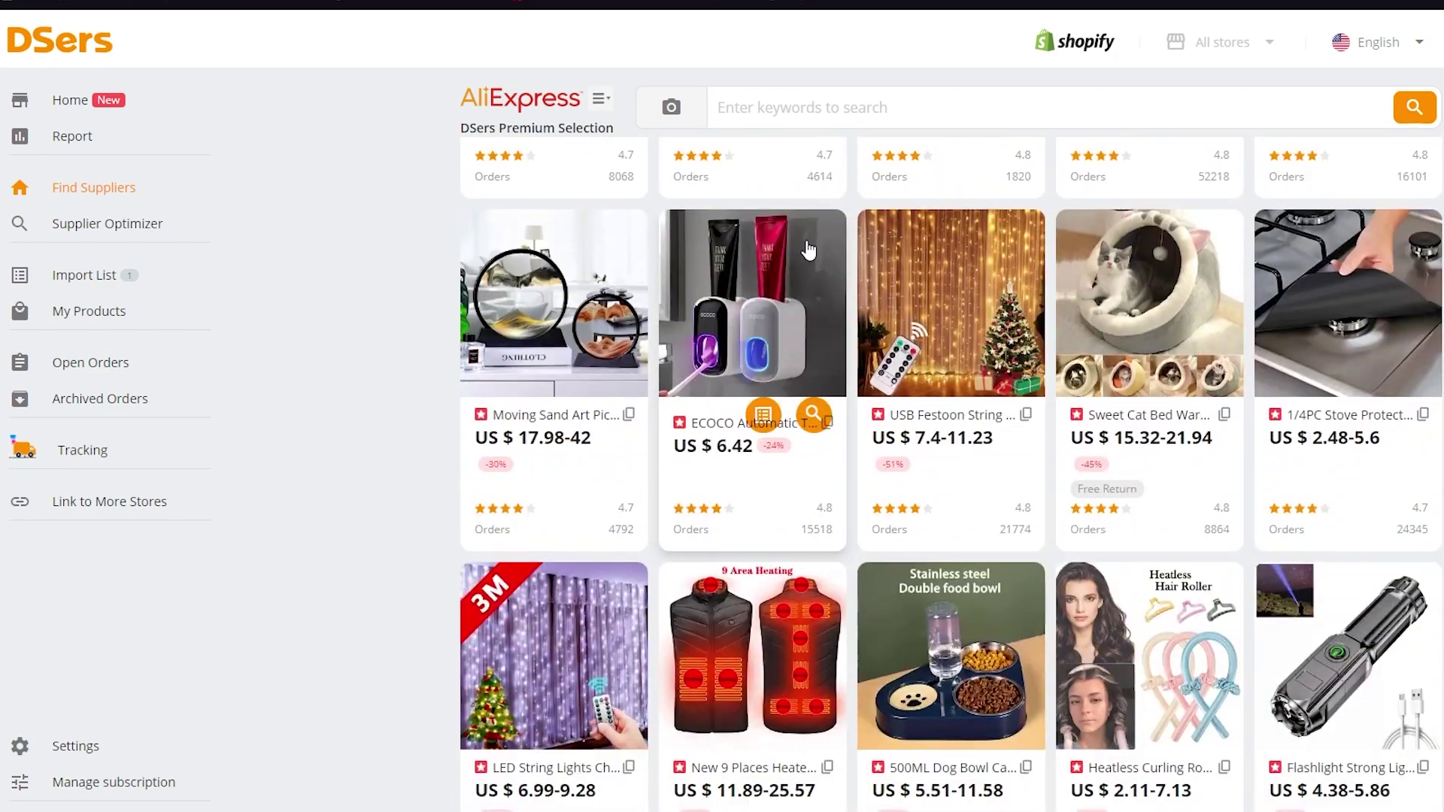
{"action": "scroll", "coordinate": [950, 474], "scroll_direction": "down", "scroll_amount": 5}
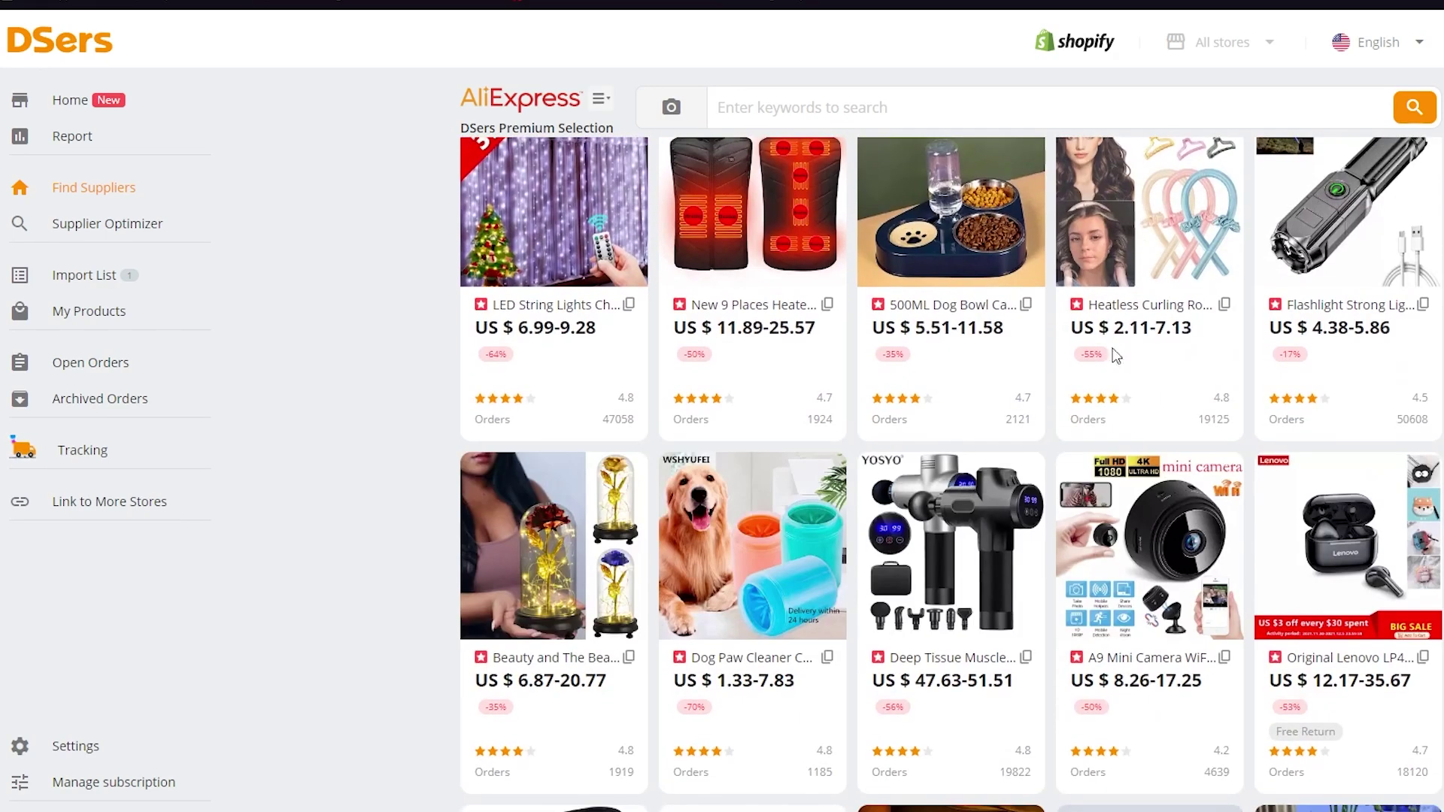
{"action": "scroll", "coordinate": [731, 278], "scroll_direction": "up", "scroll_amount": 1}
{"action": "left_click", "coordinate": [762, 387]}
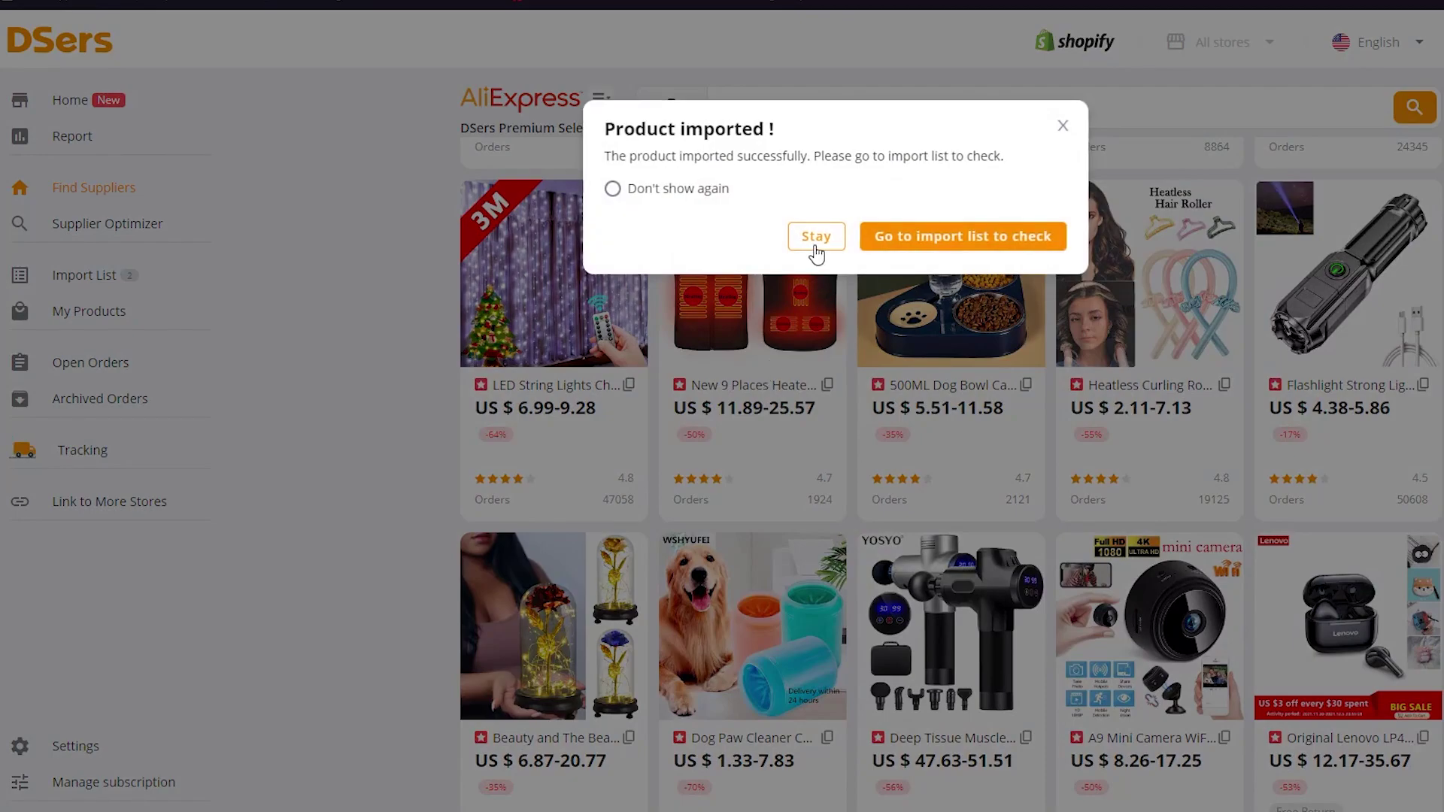
{"action": "left_click", "coordinate": [815, 236]}
- Import the Beauty and the Beast rose lamp, stop the import message from showing again, and import the LED Light Bar
{"action": "scroll", "coordinate": [331, 451], "scroll_direction": "down", "scroll_amount": 6}
{"action": "scroll", "coordinate": [473, 369], "scroll_direction": "up", "scroll_amount": 1}
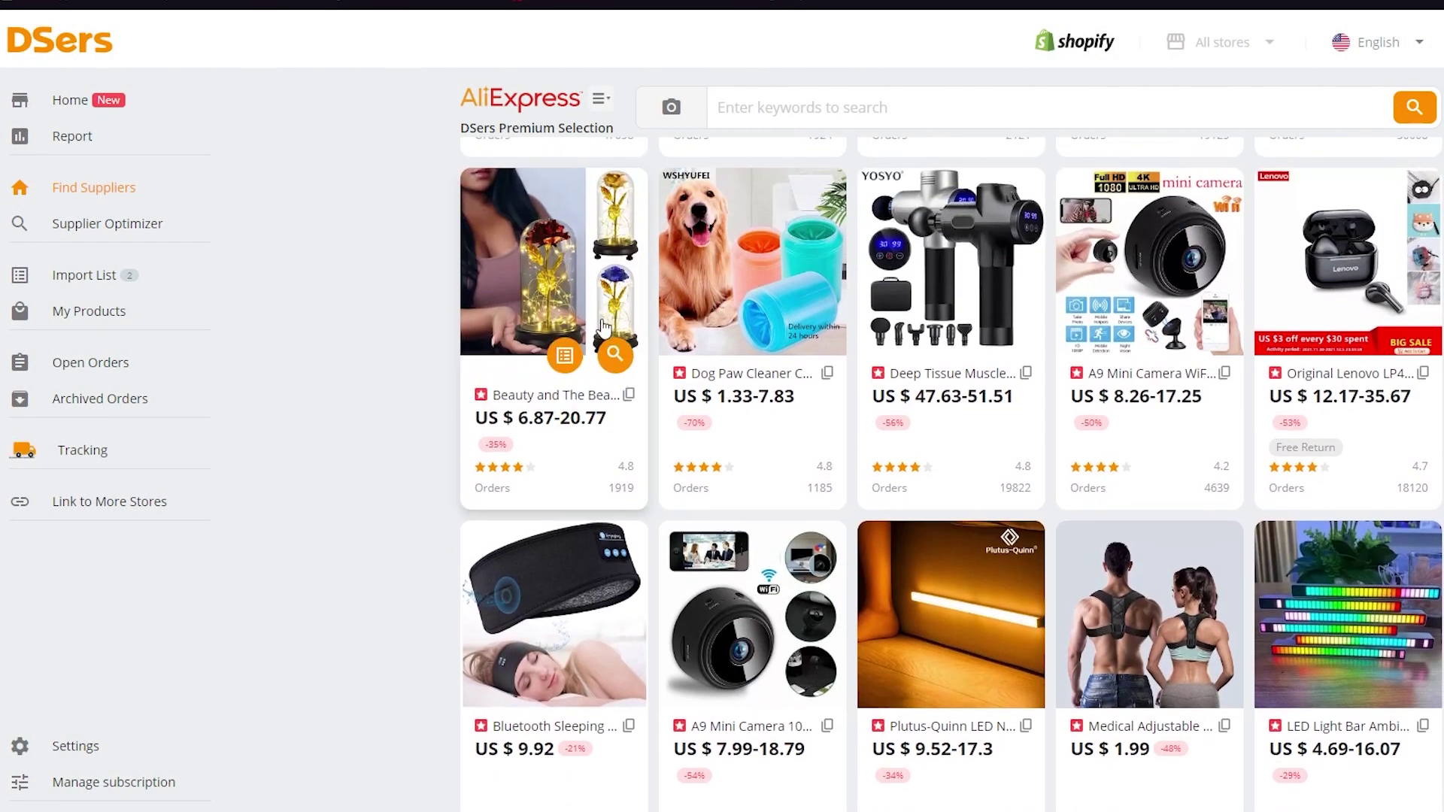
{"action": "left_click", "coordinate": [564, 353]}
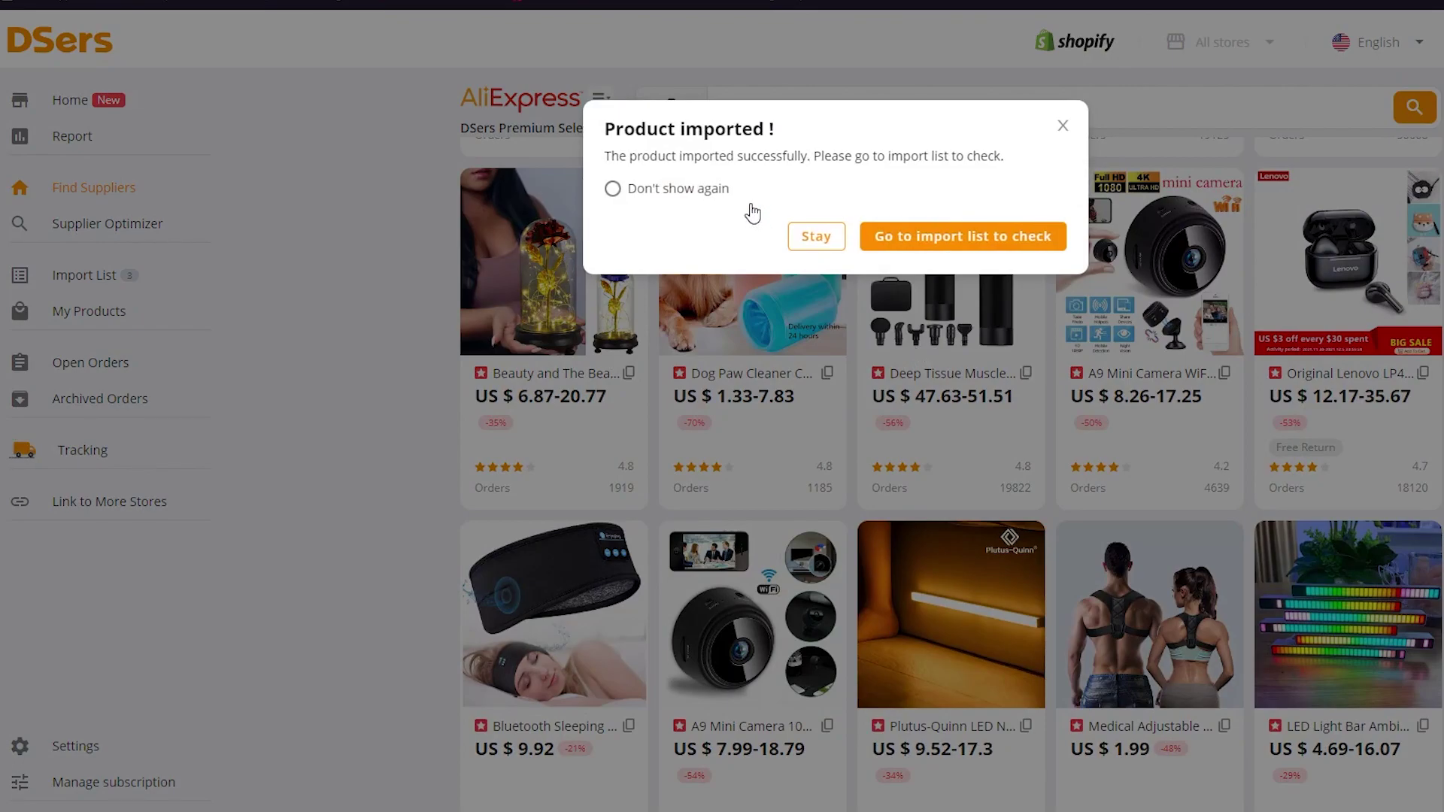
{"action": "left_click", "coordinate": [617, 189]}
{"action": "left_click", "coordinate": [816, 236]}
{"action": "scroll", "coordinate": [1269, 534], "scroll_direction": "down", "scroll_amount": 2}
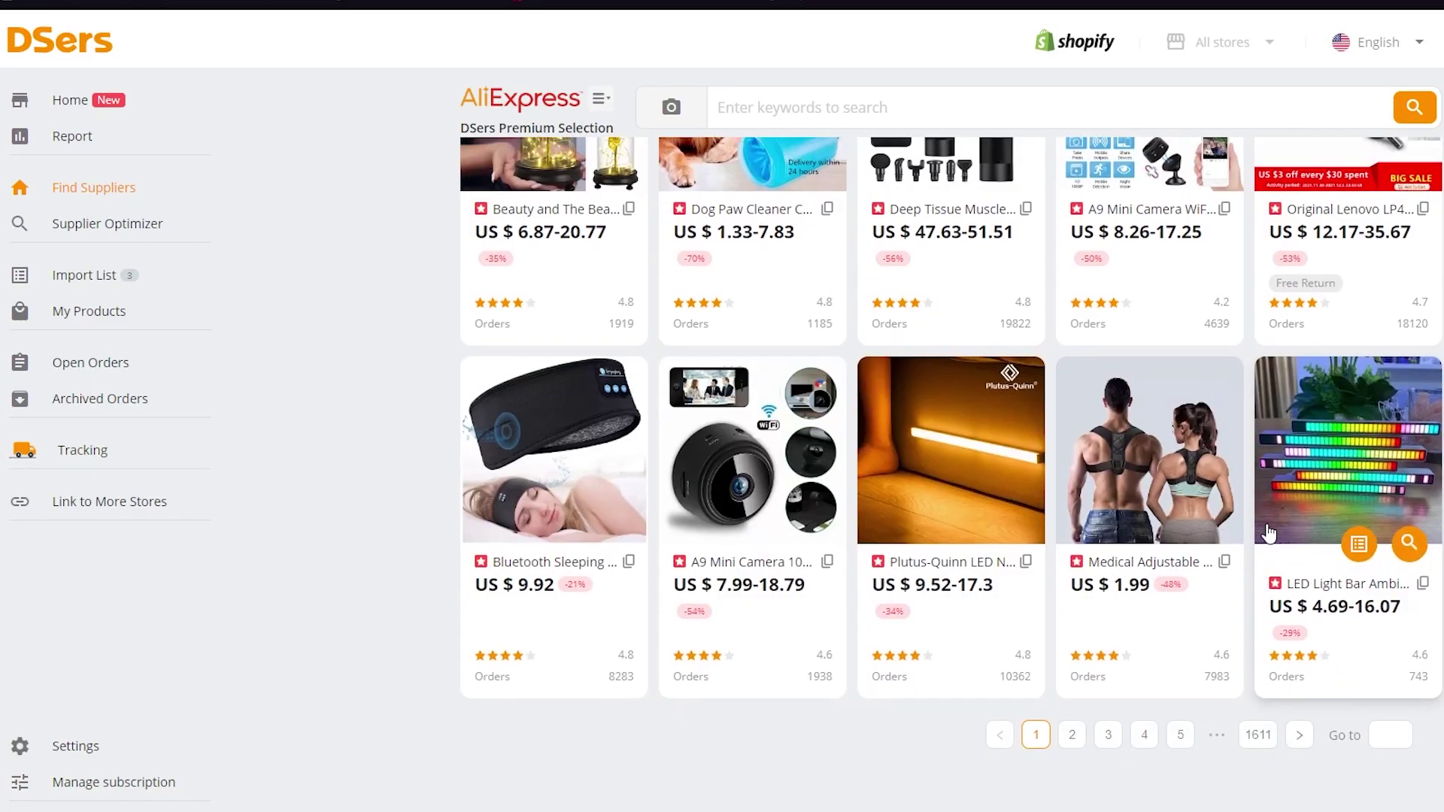
{"action": "left_click", "coordinate": [1357, 543]}
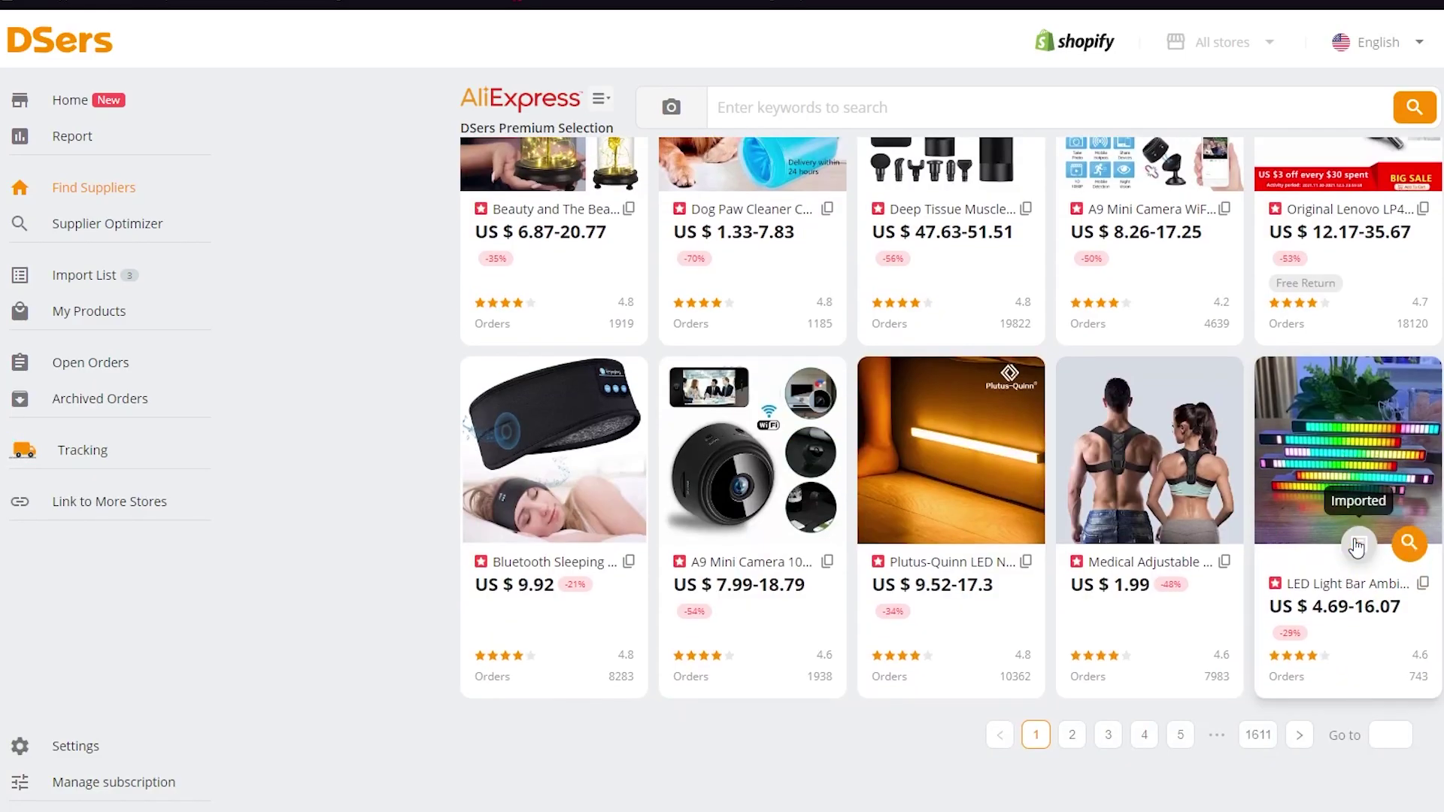
- Find the Shockproof Armor phone case among the suppliers' products and add it to the import list
{"action": "scroll", "coordinate": [1136, 531], "scroll_direction": "down", "scroll_amount": 5}
{"action": "scroll", "coordinate": [1136, 531], "scroll_direction": "up", "scroll_amount": 2}
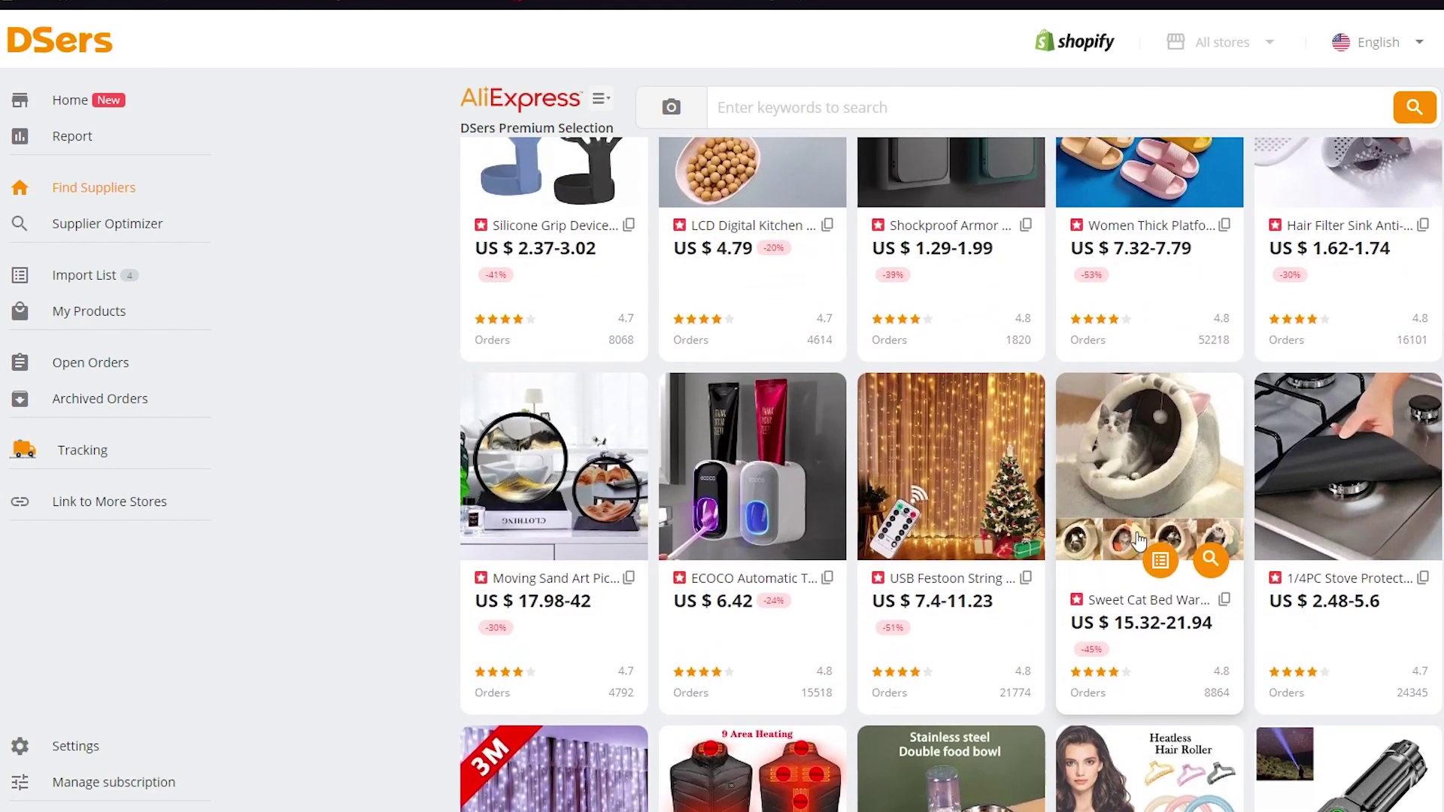
{"action": "scroll", "coordinate": [930, 374], "scroll_direction": "up", "scroll_amount": 2}
{"action": "left_click", "coordinate": [961, 389]}
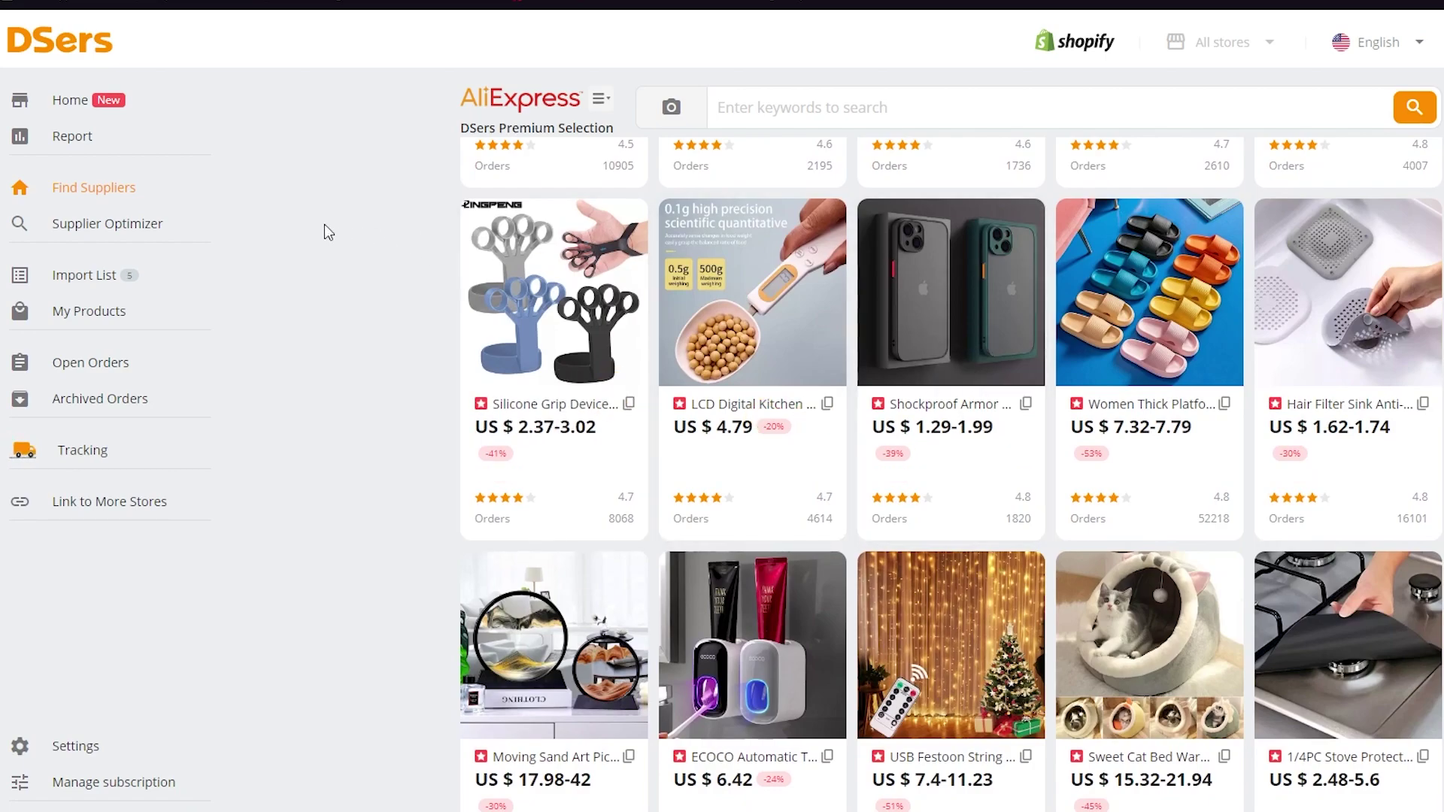
- Open the import list and try out selecting and deselecting all the imported products at once
{"action": "left_click", "coordinate": [111, 280]}
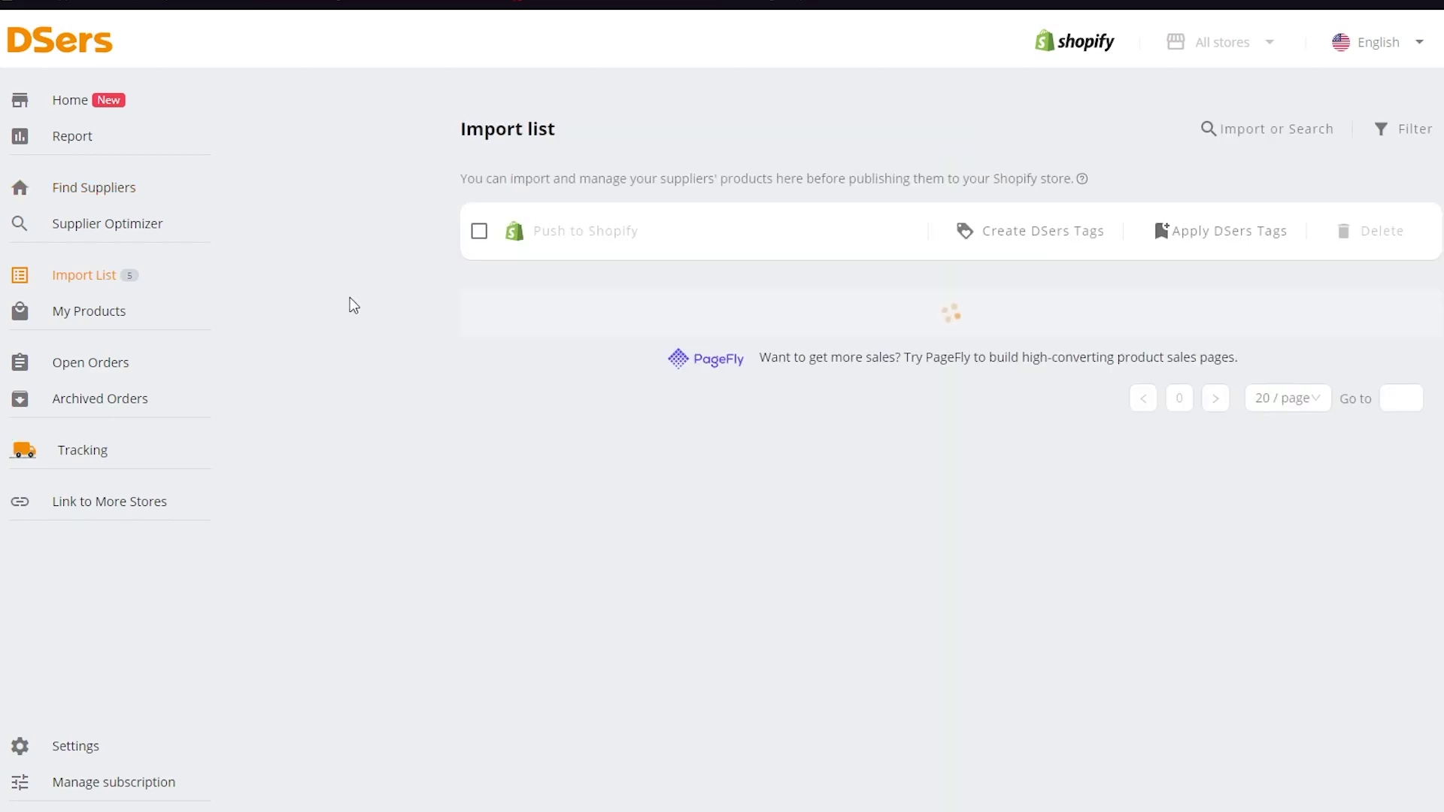
{"action": "scroll", "coordinate": [821, 262], "scroll_direction": "down", "scroll_amount": 1}
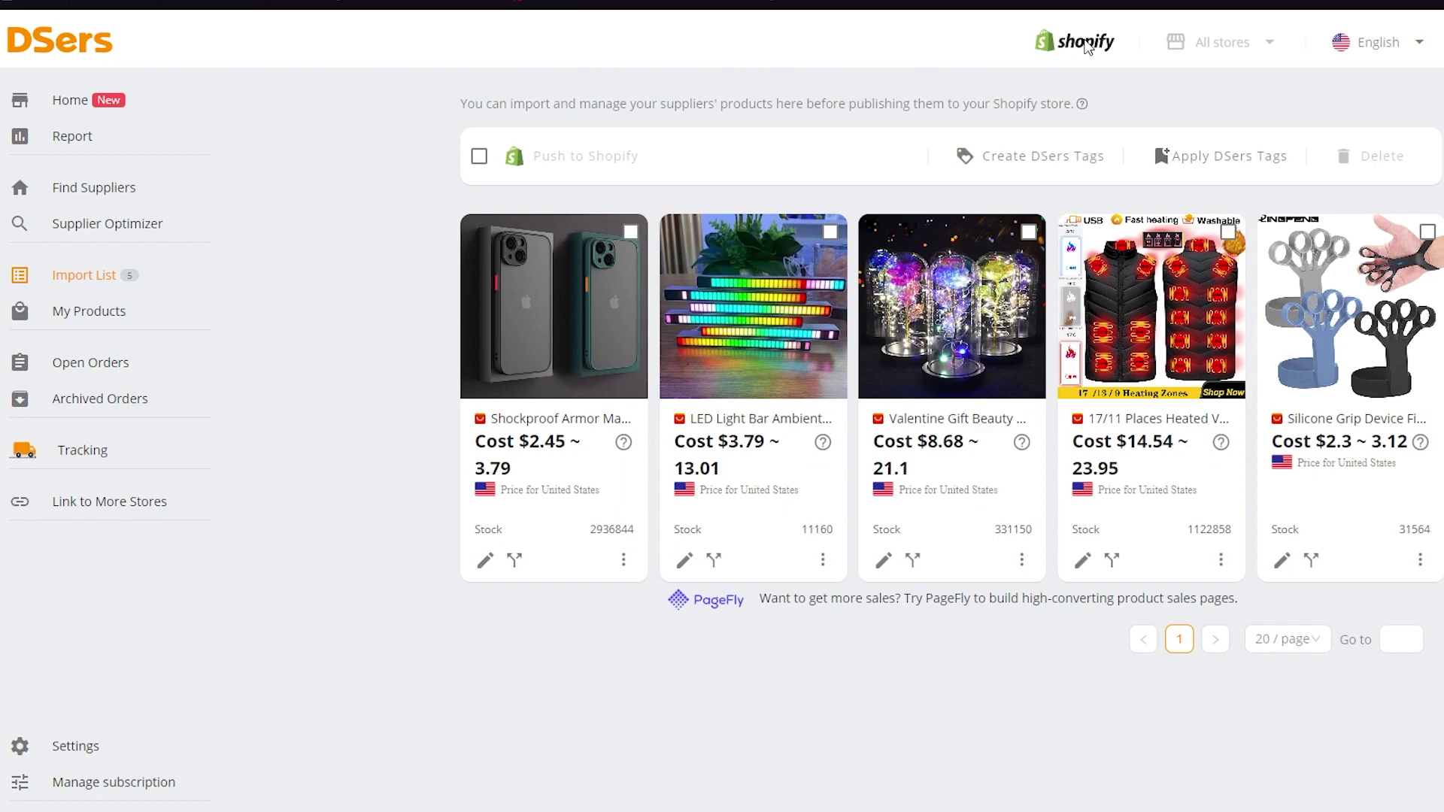
{"action": "left_click", "coordinate": [478, 158]}
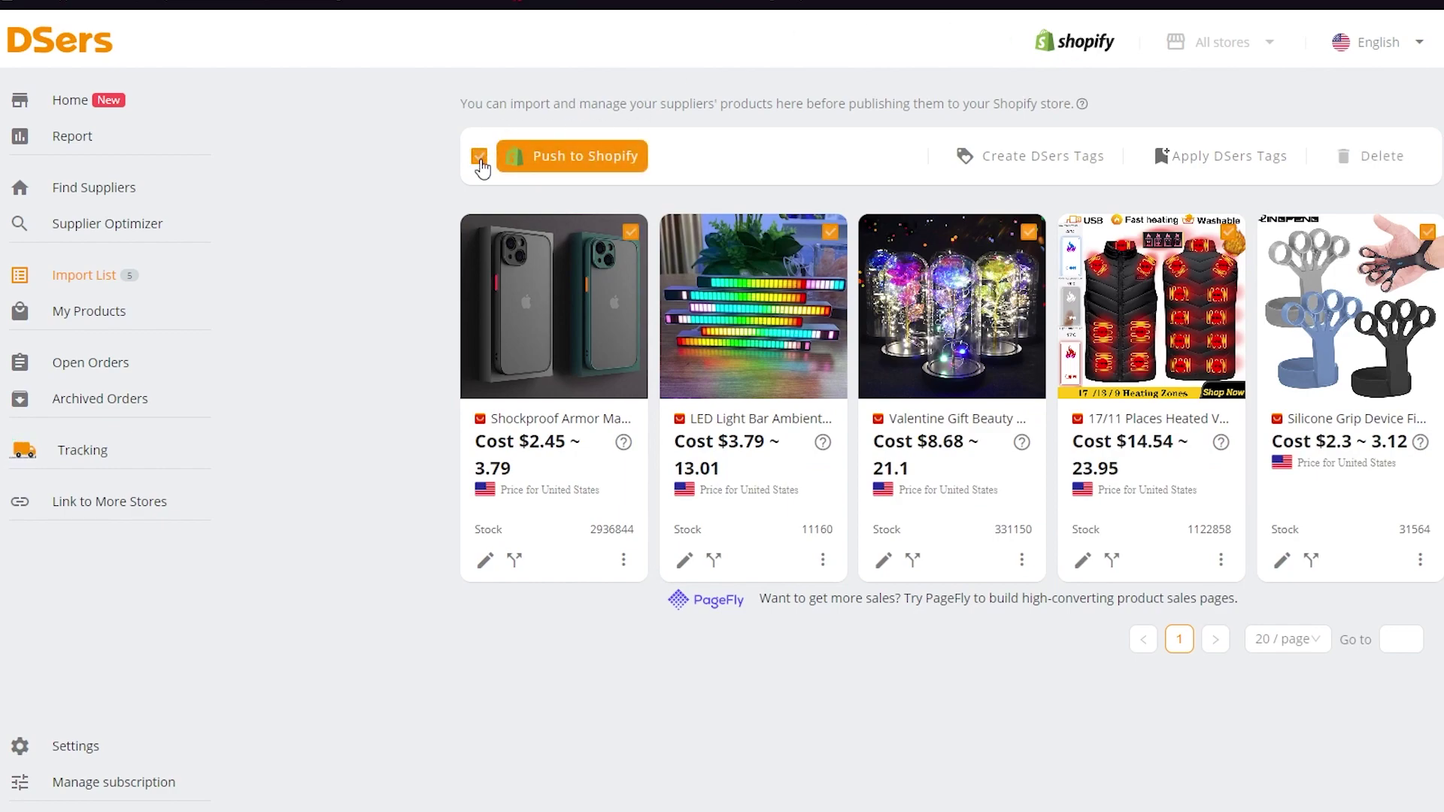
{"action": "left_click", "coordinate": [478, 158]}
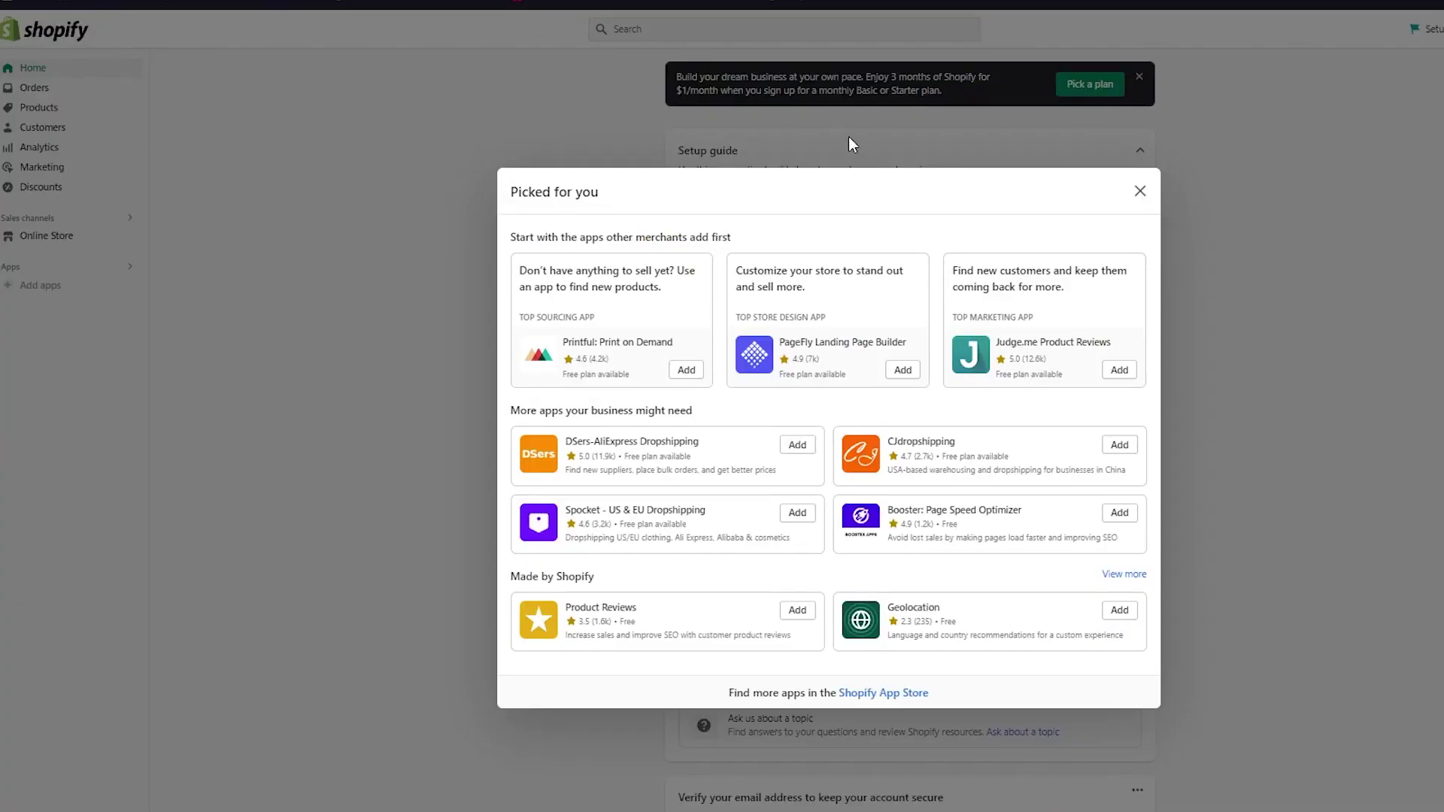
- Dismiss the suggested apps in the Shopify admin and check the store's installed apps for DSers-AliExpress Dropshipping
{"action": "left_click", "coordinate": [1140, 191]}
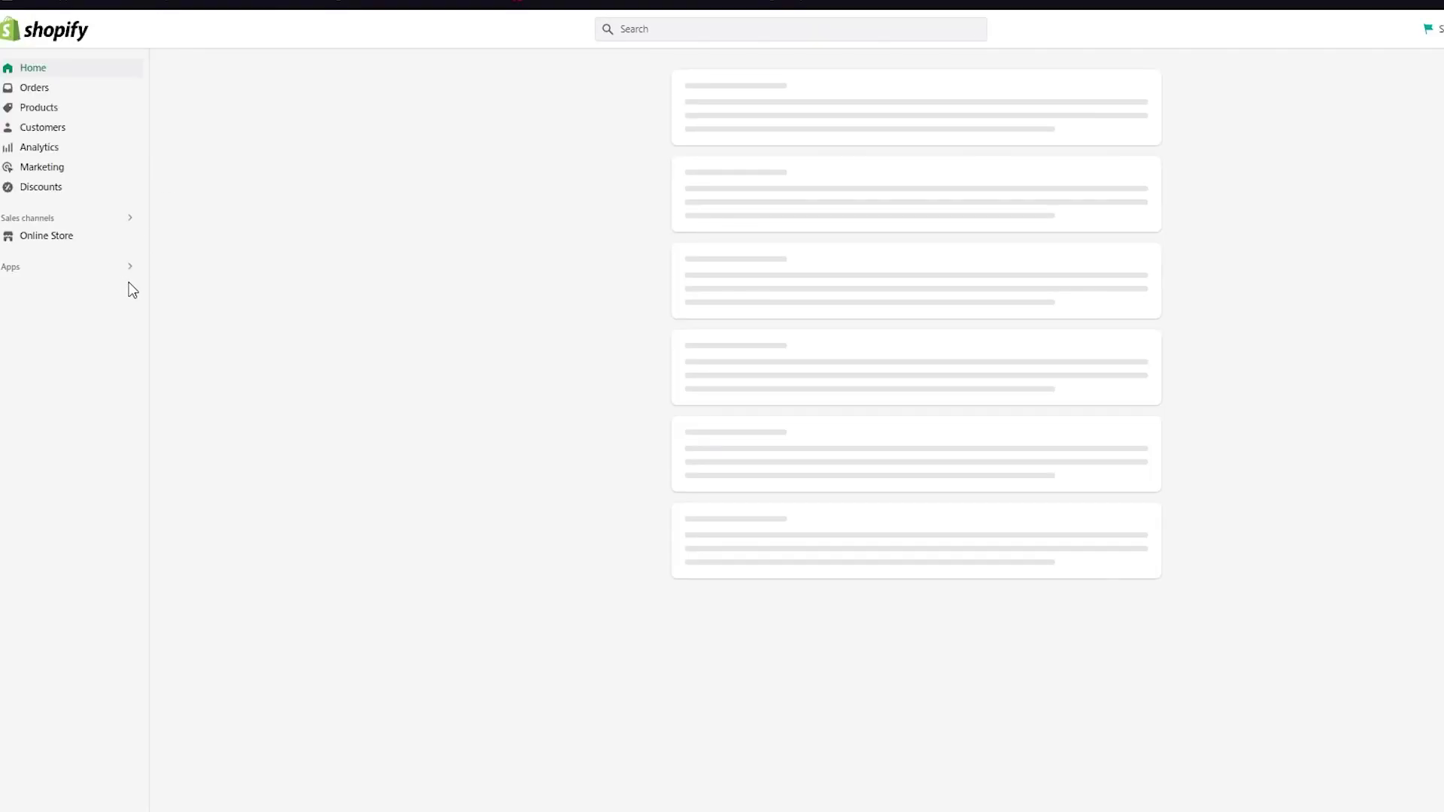
{"action": "left_click", "coordinate": [130, 272]}
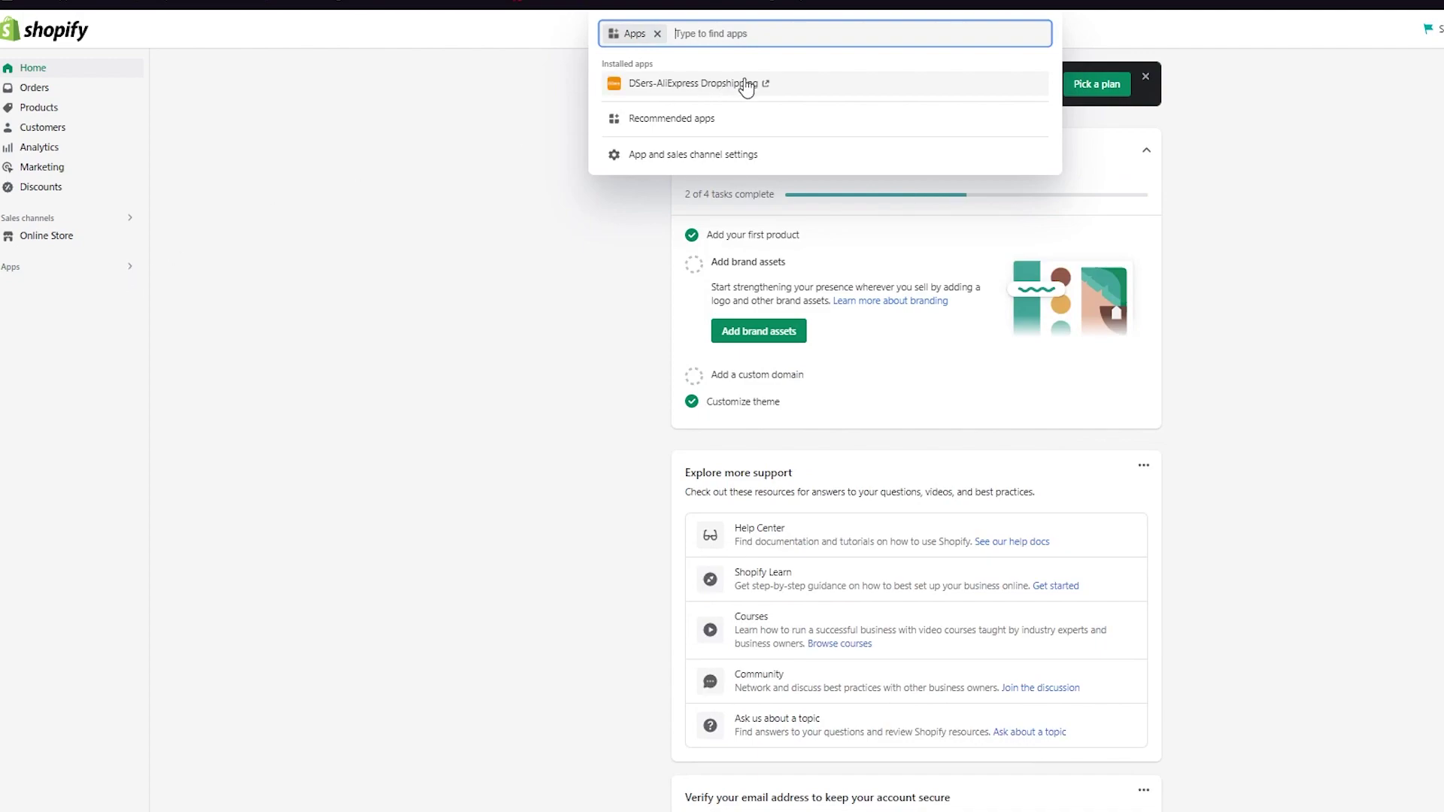
{"action": "left_click", "coordinate": [477, 183]}
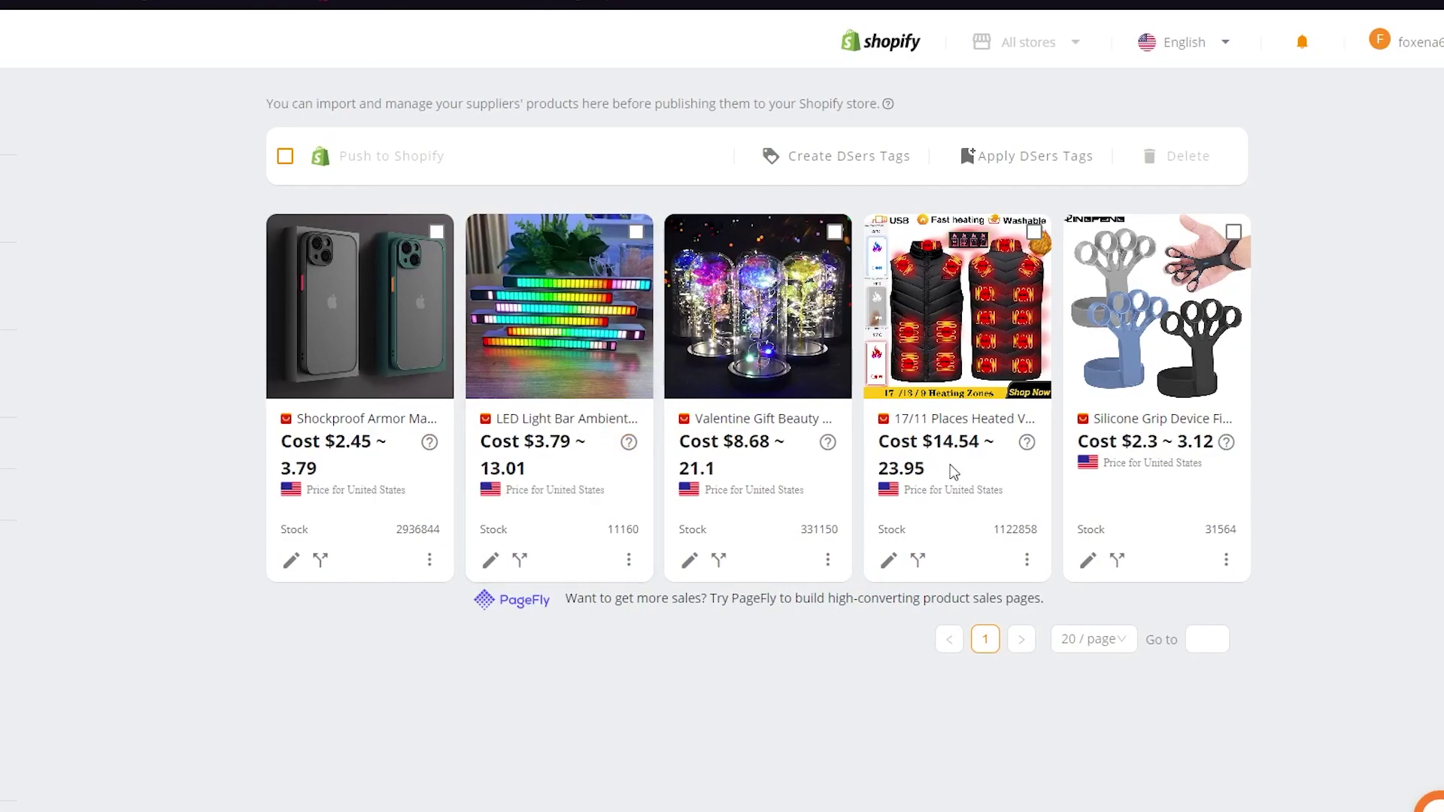
- Select all the products in the import list and push them to the connected Shopify store with the pricing rule applied
{"action": "left_click", "coordinate": [285, 158]}
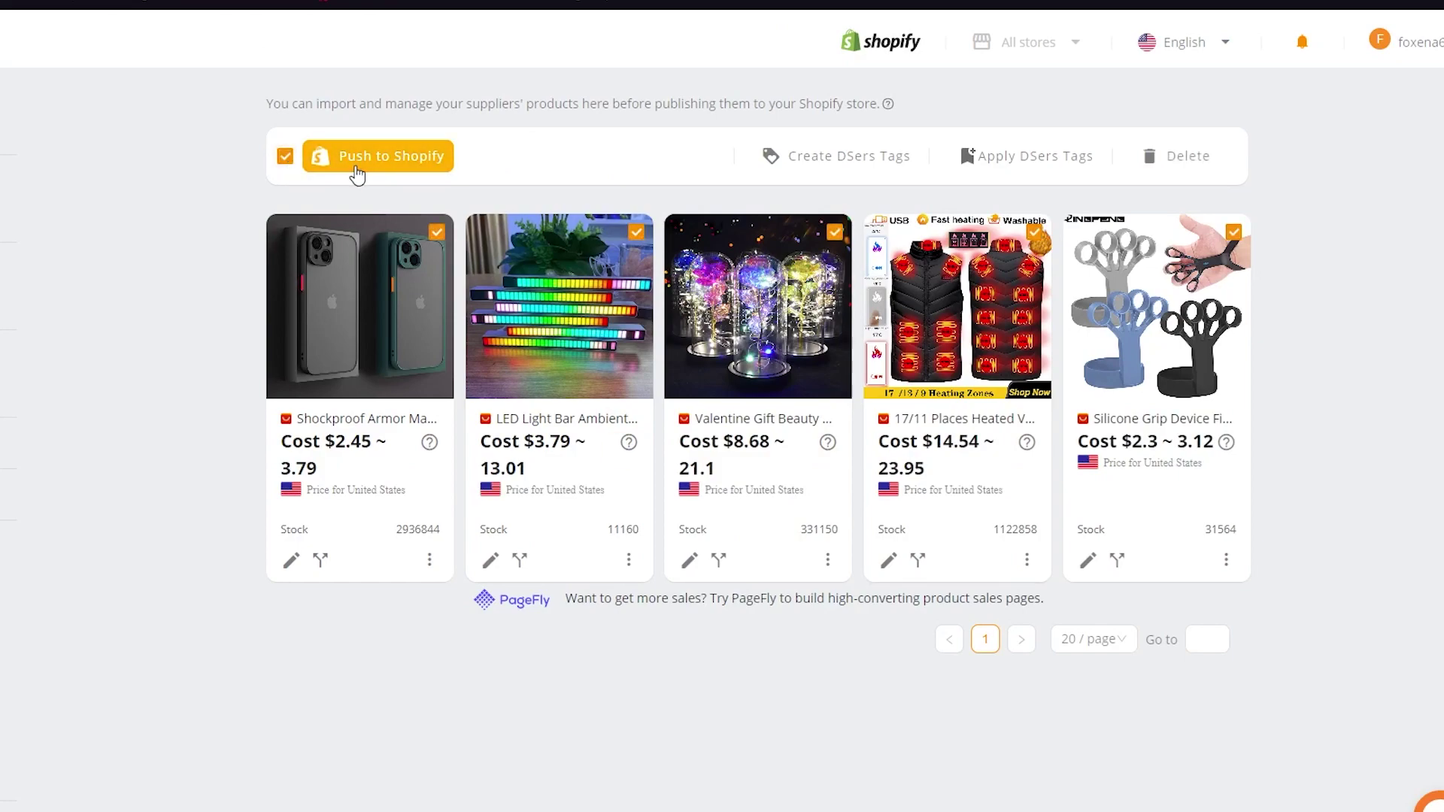
{"action": "mouse_move", "coordinate": [1218, 399]}
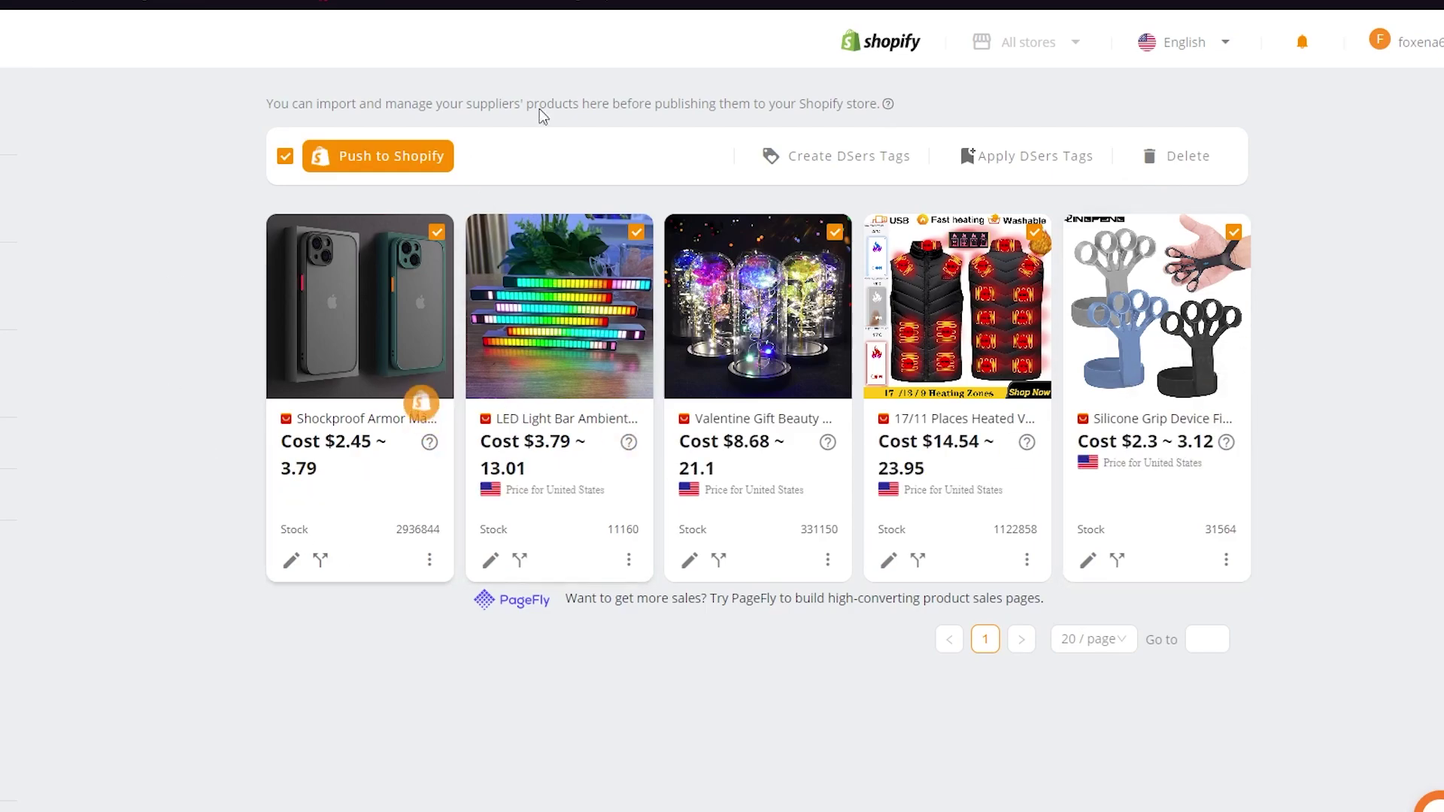
{"action": "left_click", "coordinate": [365, 159]}
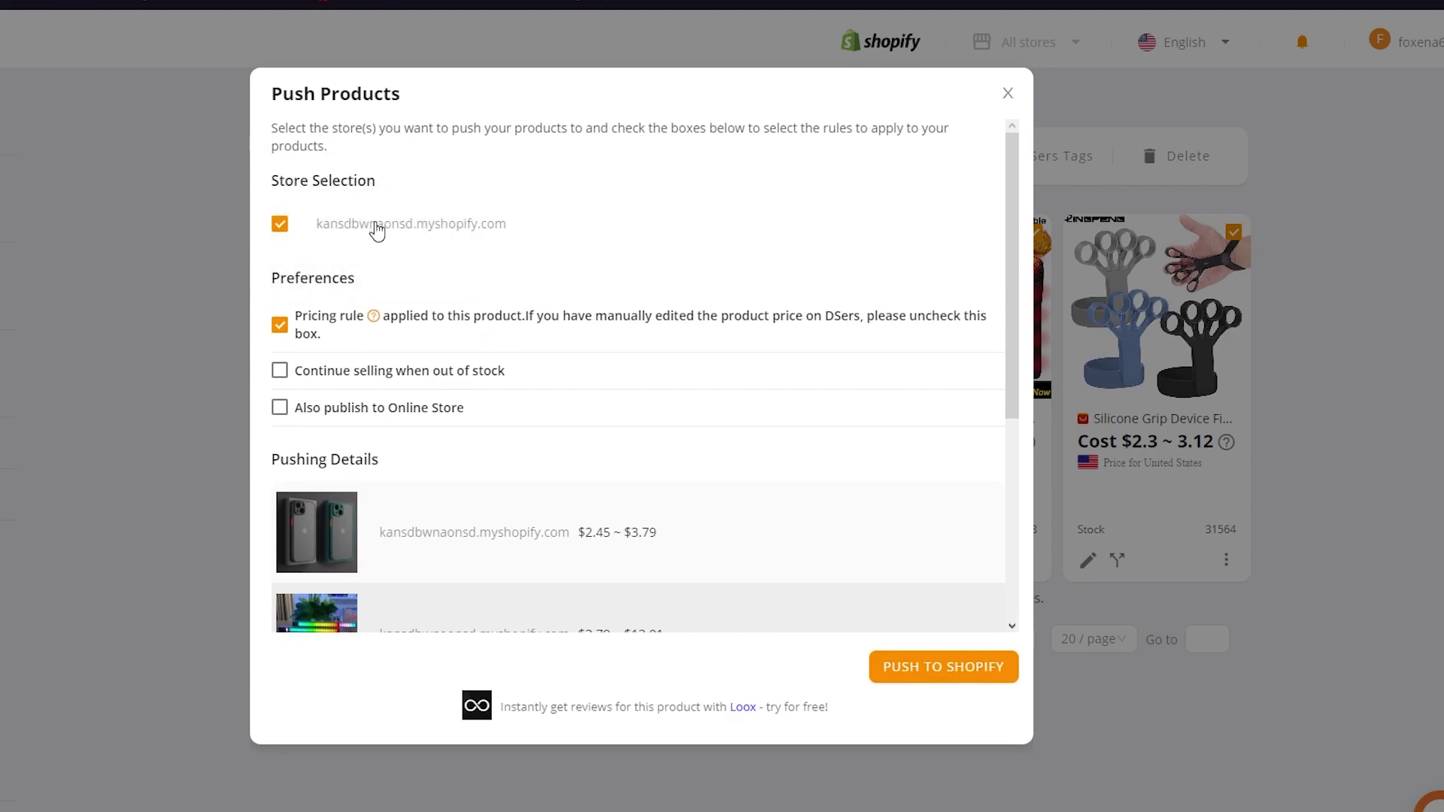
{"action": "scroll", "coordinate": [355, 241], "scroll_direction": "down", "scroll_amount": 3}
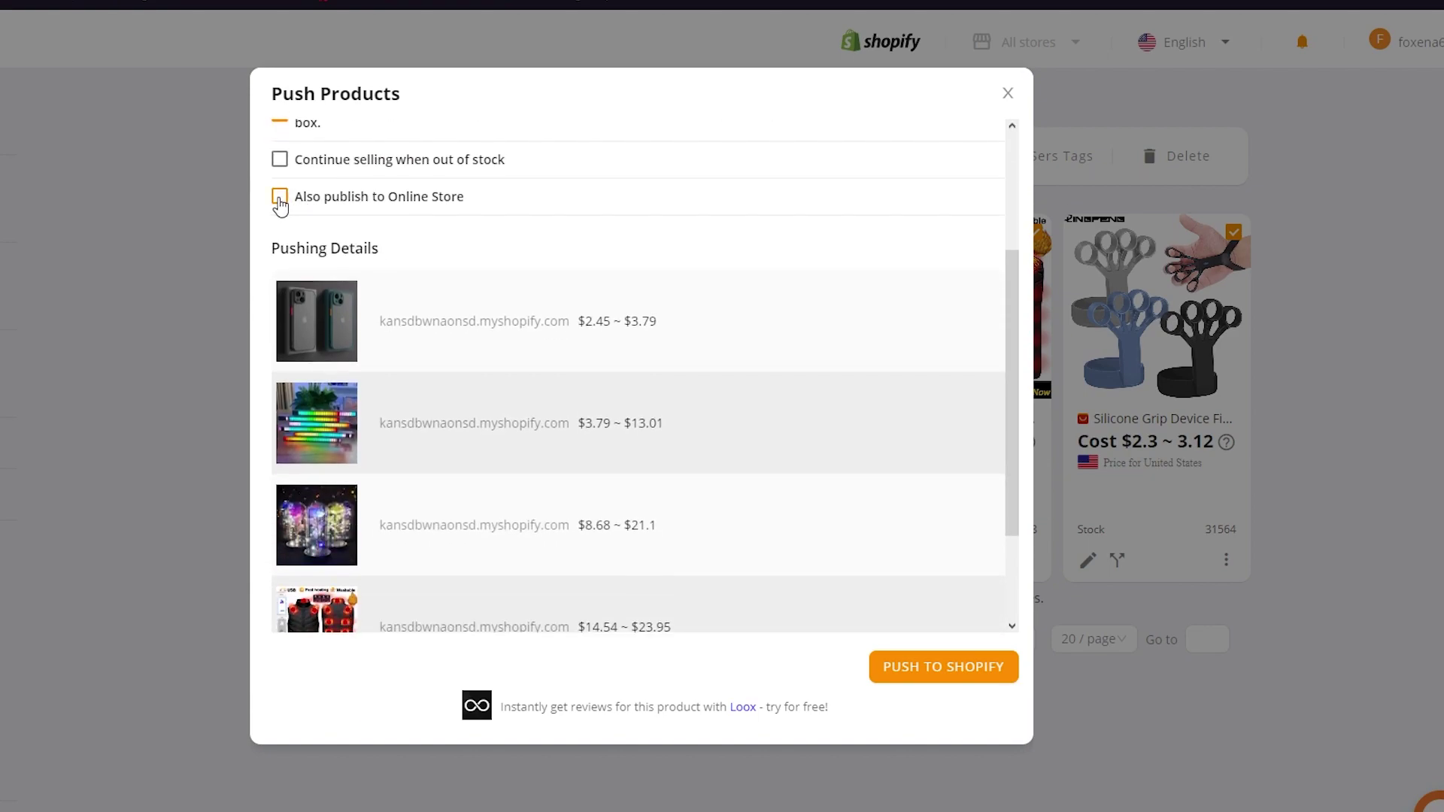
{"action": "scroll", "coordinate": [376, 300], "scroll_direction": "down", "scroll_amount": 2}
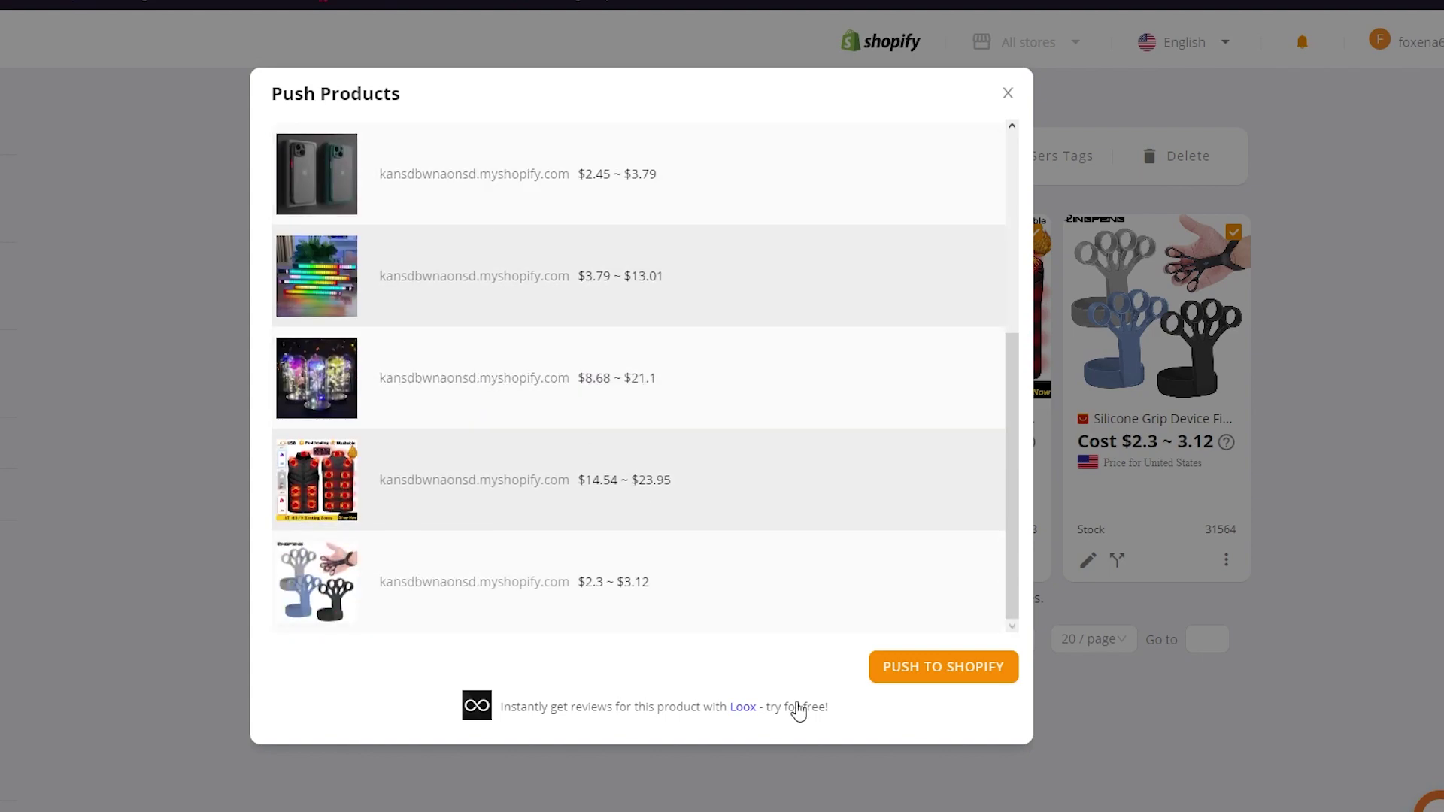
{"action": "left_click", "coordinate": [899, 677]}
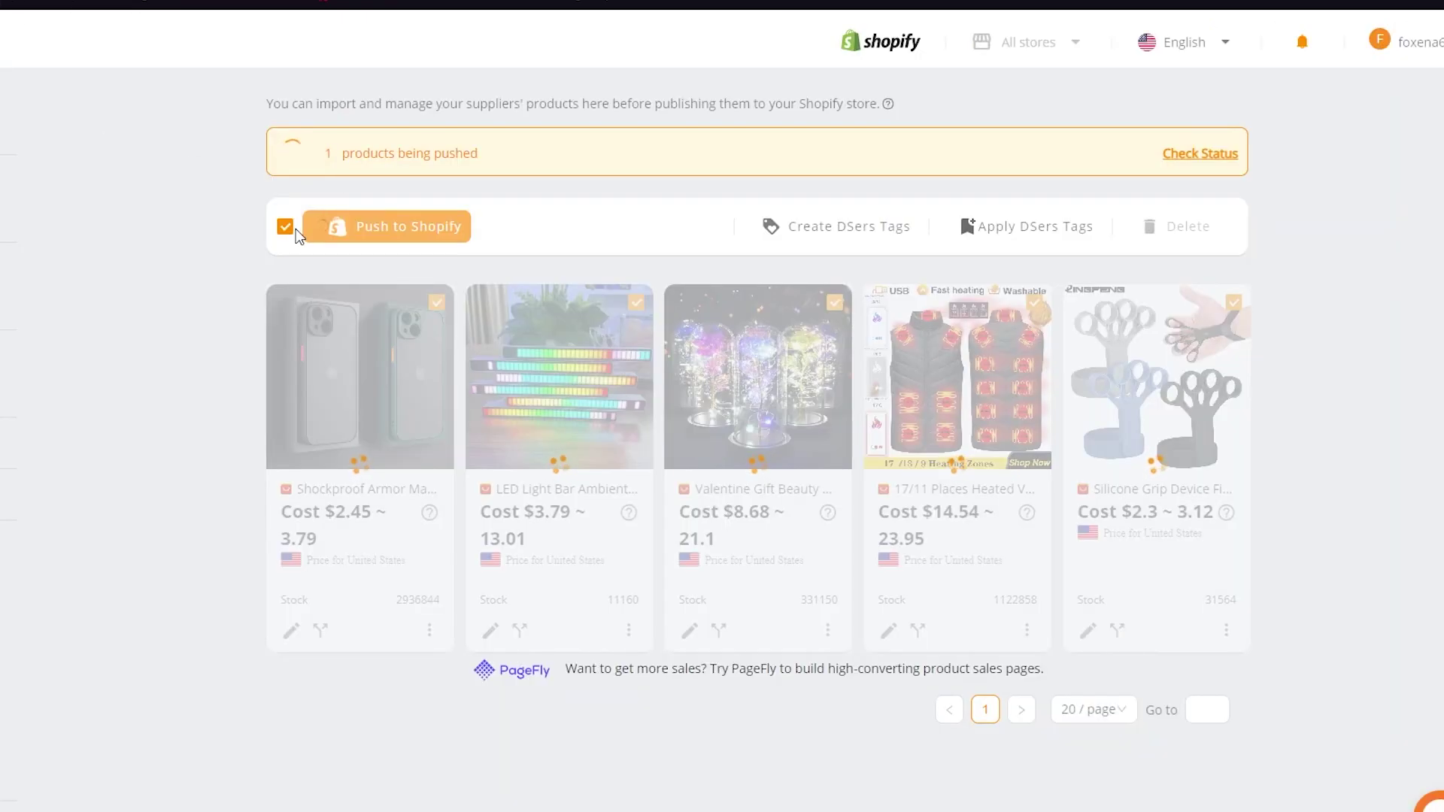
- Check each product's push status, close the push details, and review the product list in the Shopify admin
{"action": "left_click", "coordinate": [1203, 154]}
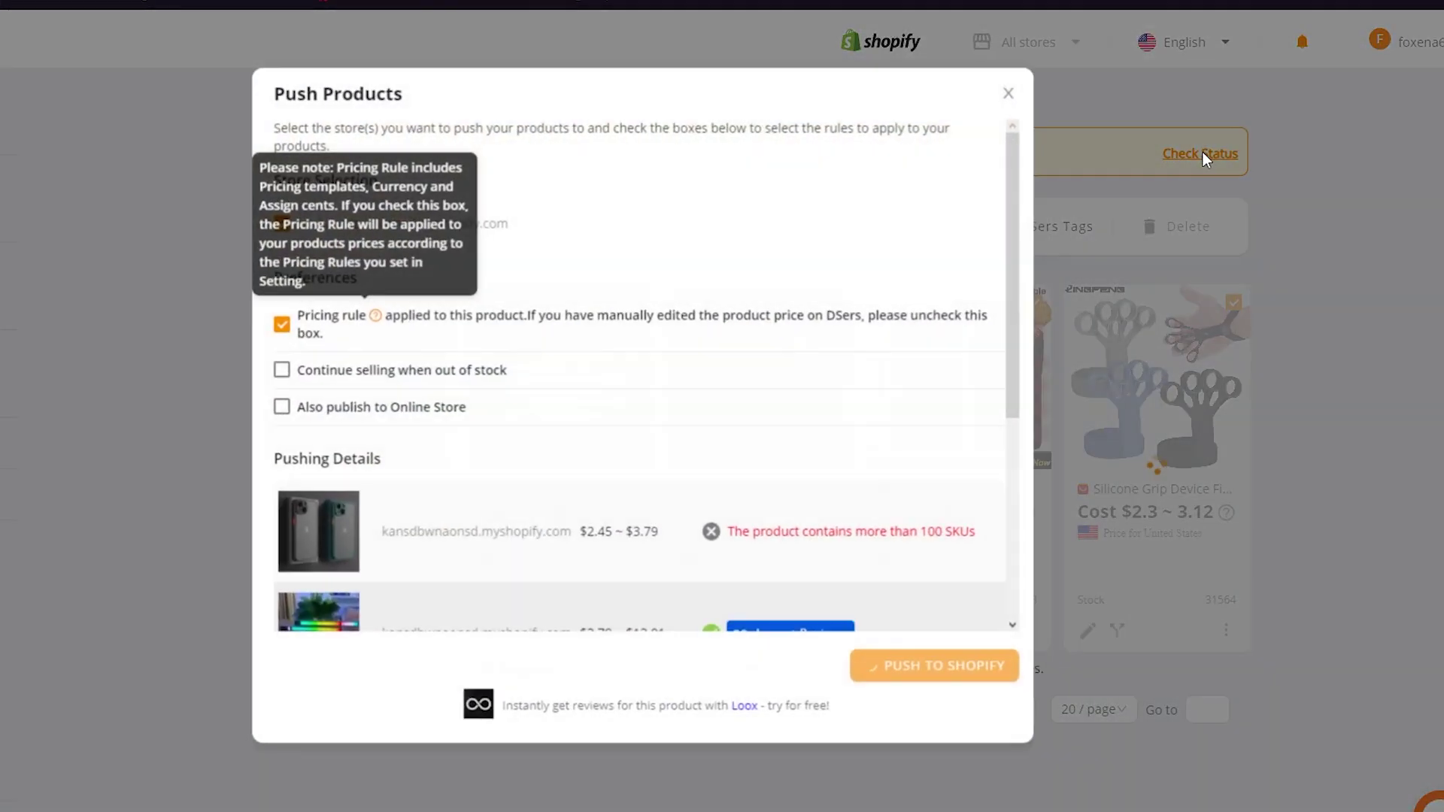
{"action": "scroll", "coordinate": [967, 348], "scroll_direction": "down", "scroll_amount": 3}
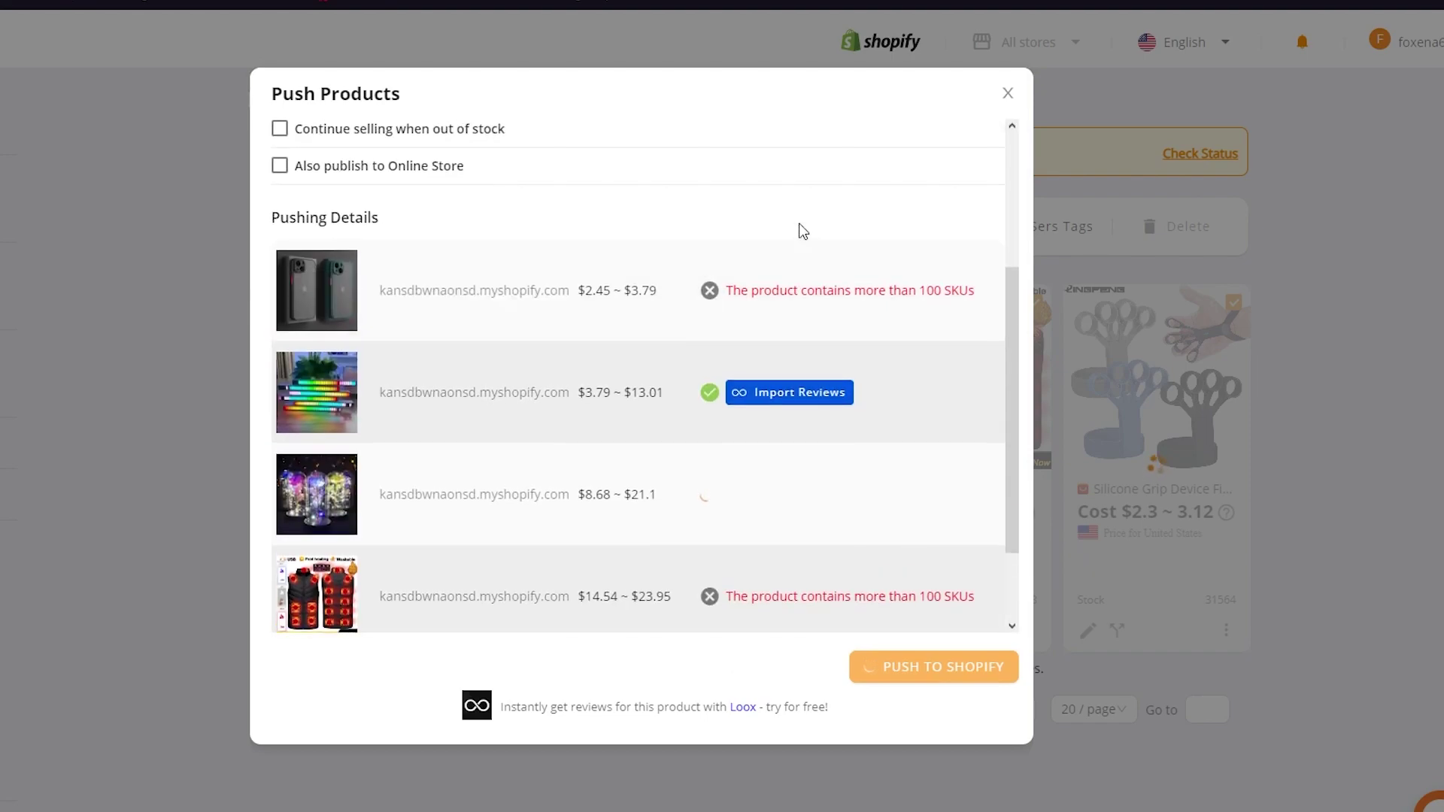
{"action": "scroll", "coordinate": [830, 301], "scroll_direction": "down", "scroll_amount": 2}
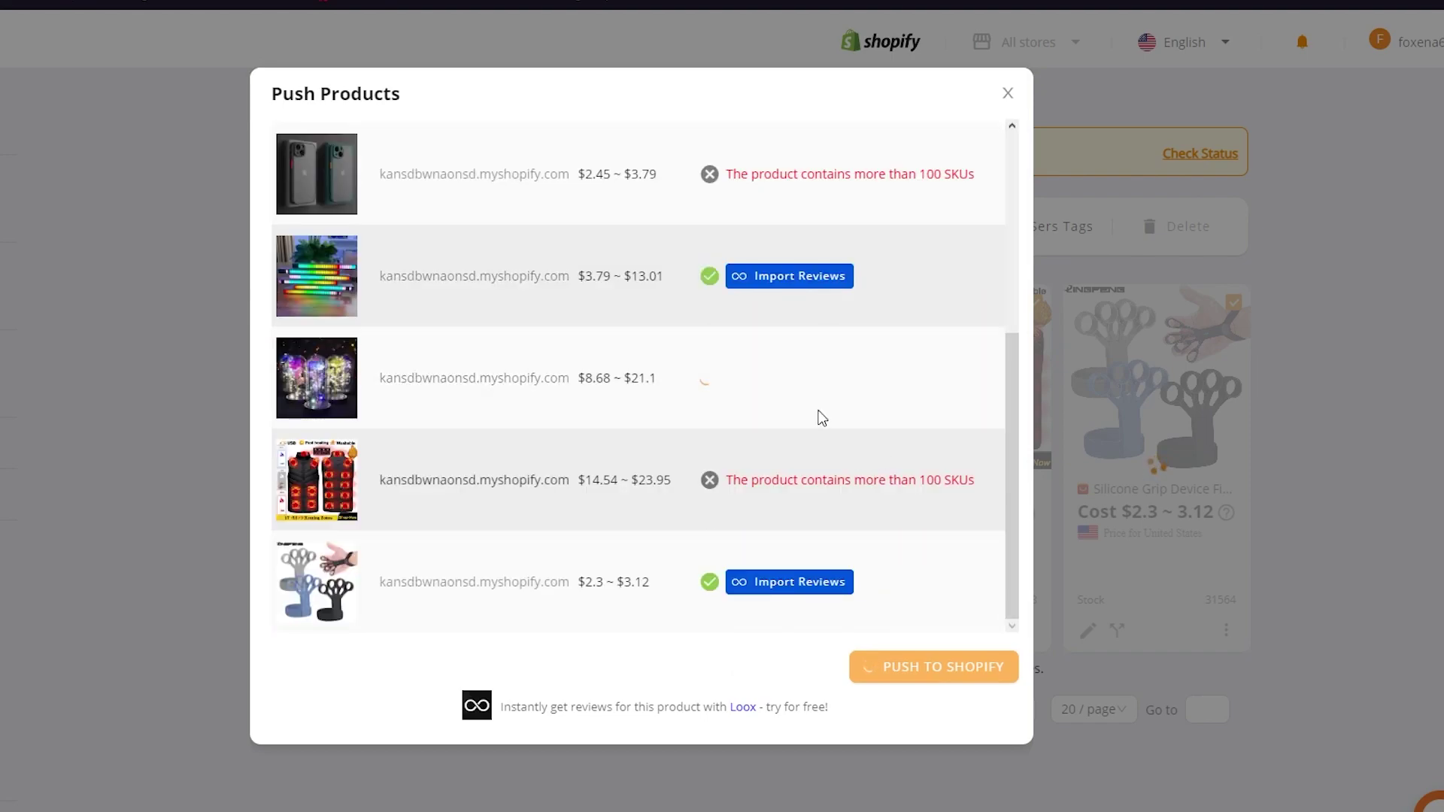
{"action": "scroll", "coordinate": [919, 497], "scroll_direction": "up", "scroll_amount": 2}
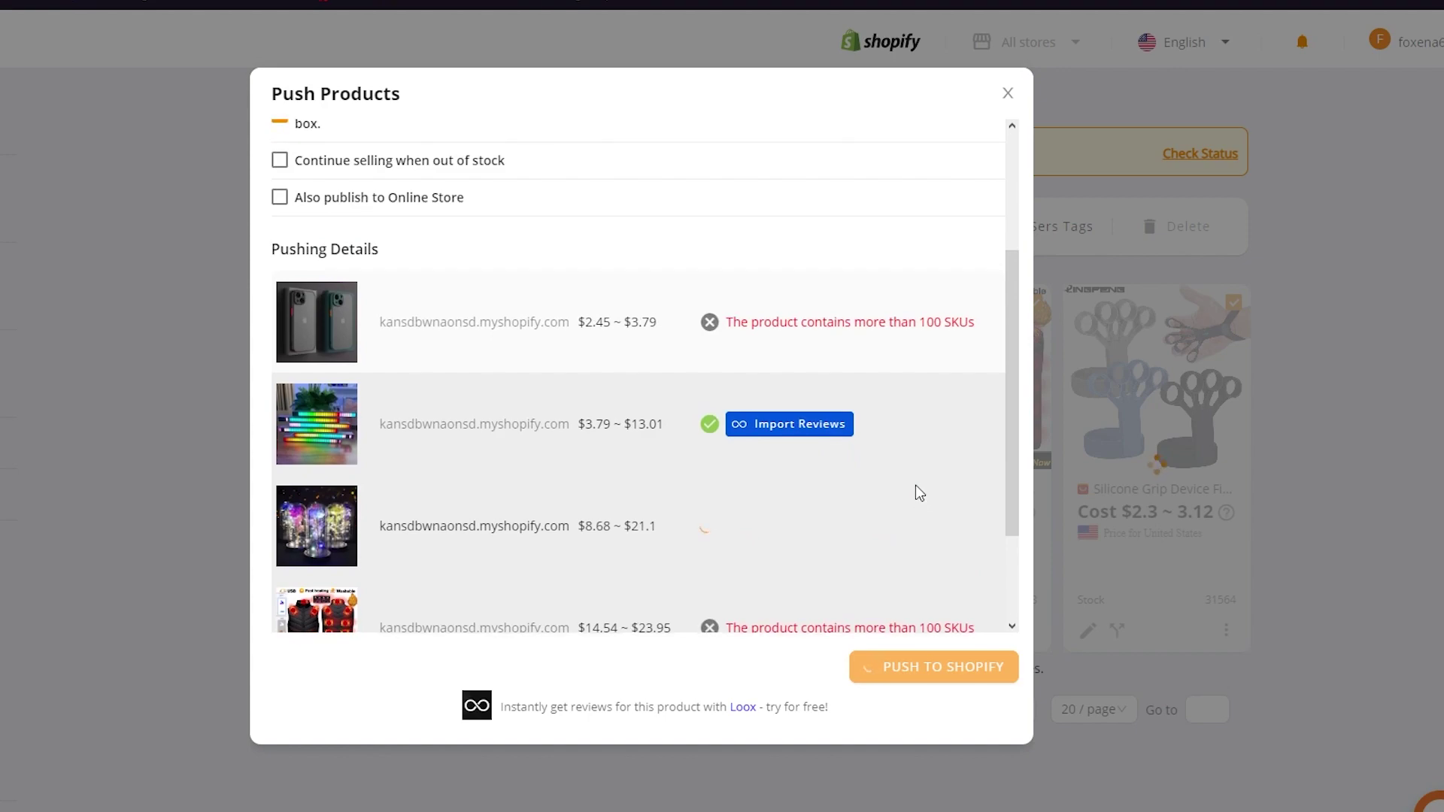
{"action": "scroll", "coordinate": [919, 336], "scroll_direction": "down", "scroll_amount": 2}
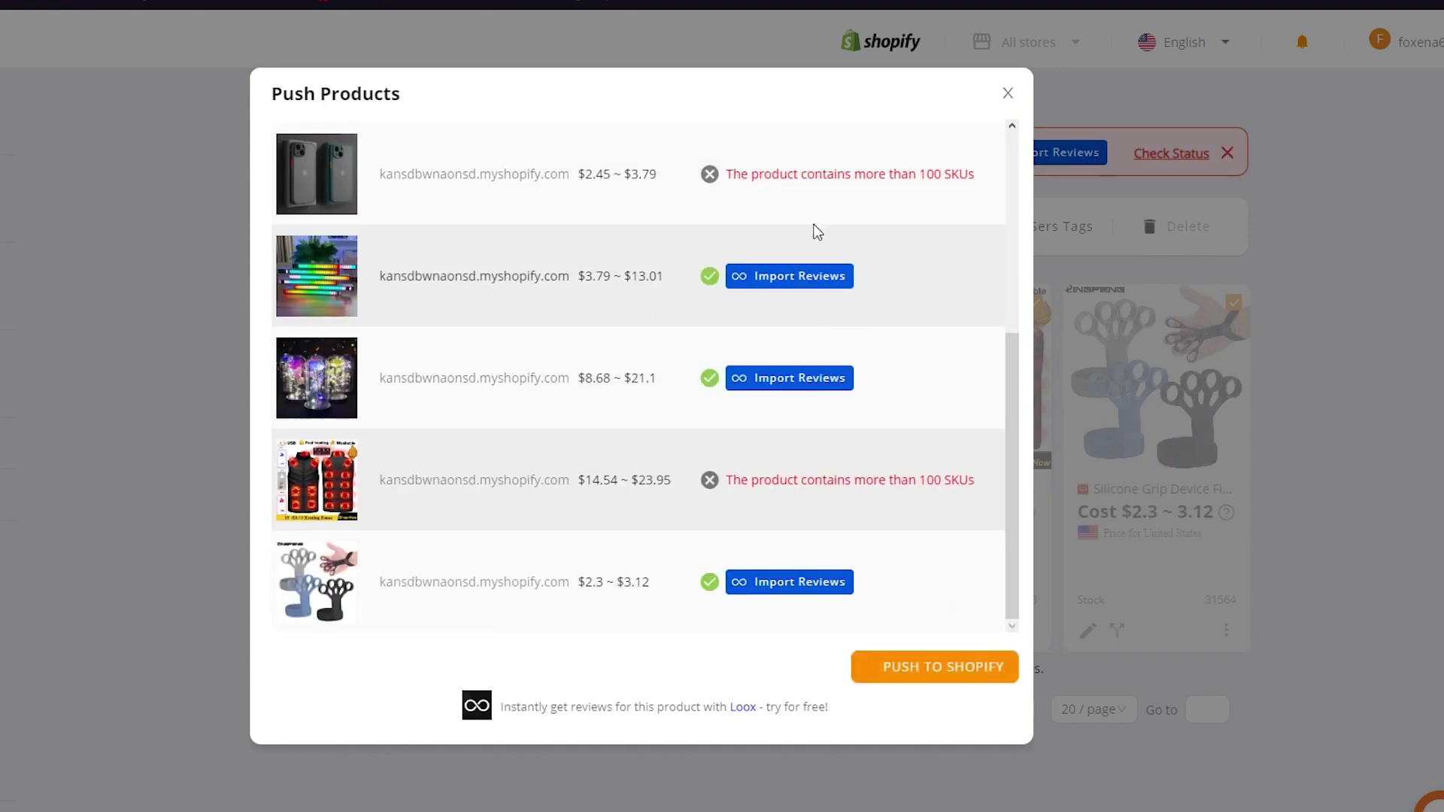
{"action": "left_click", "coordinate": [1007, 94]}
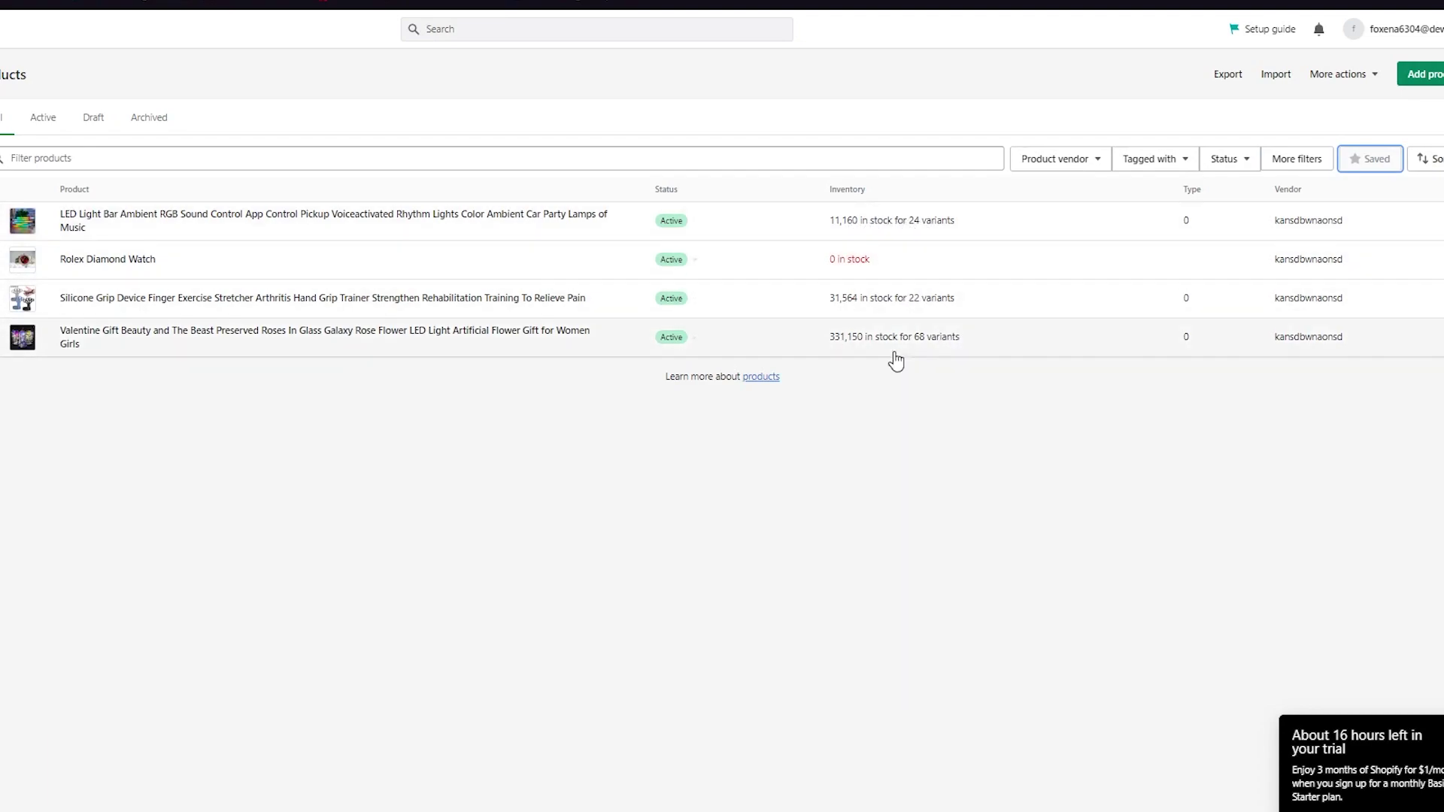
{"action": "left_click", "coordinate": [800, 487]}
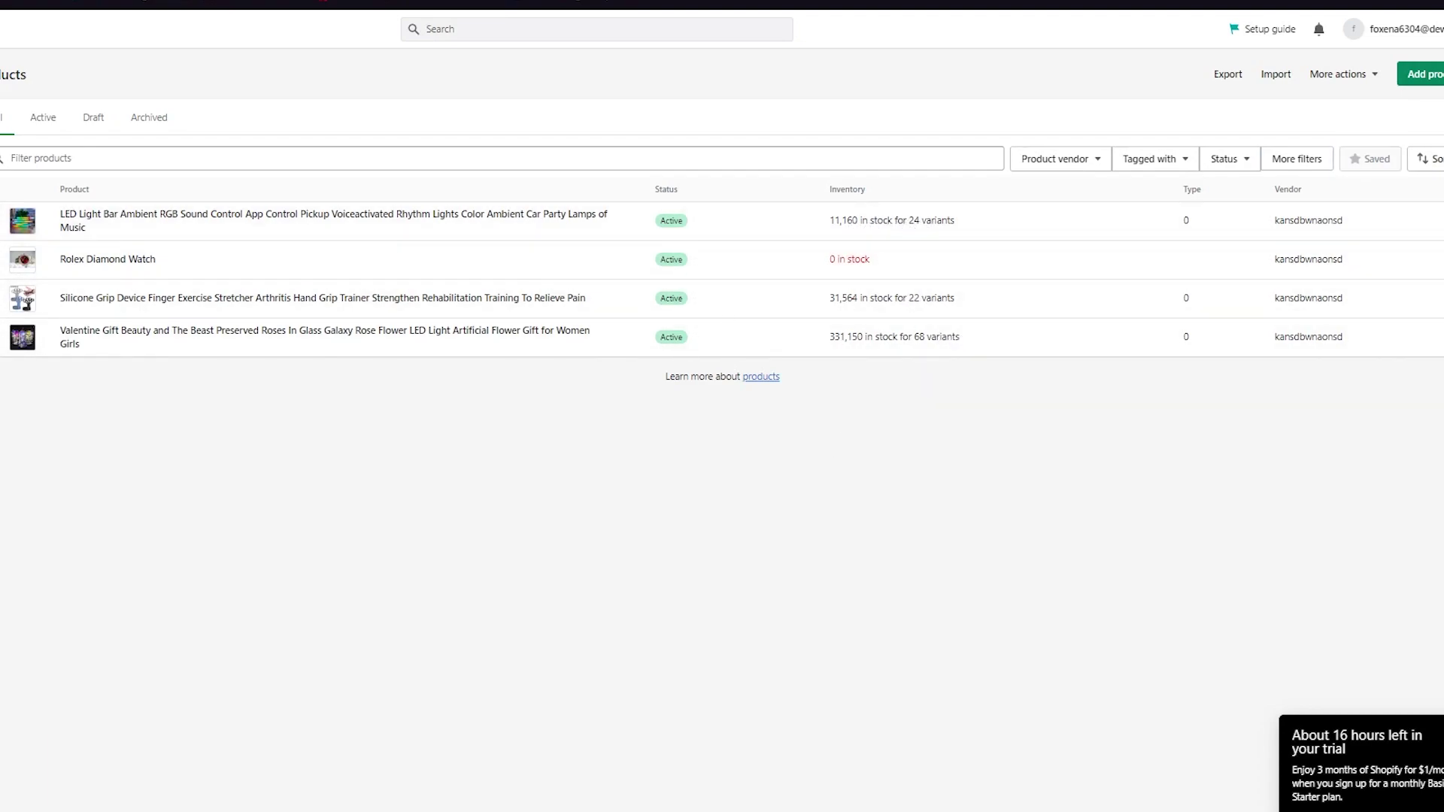